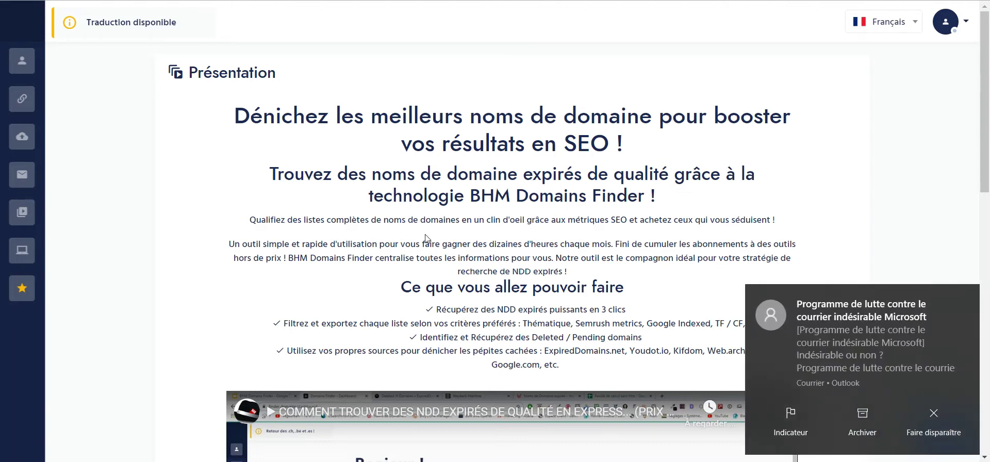
- Dismiss the Outlook junk-mail notification covering the BHM Domains Finder presentation page
{"action": "left_click_drag", "start_coordinate": [989, 80], "coordinate": [989, 81]}
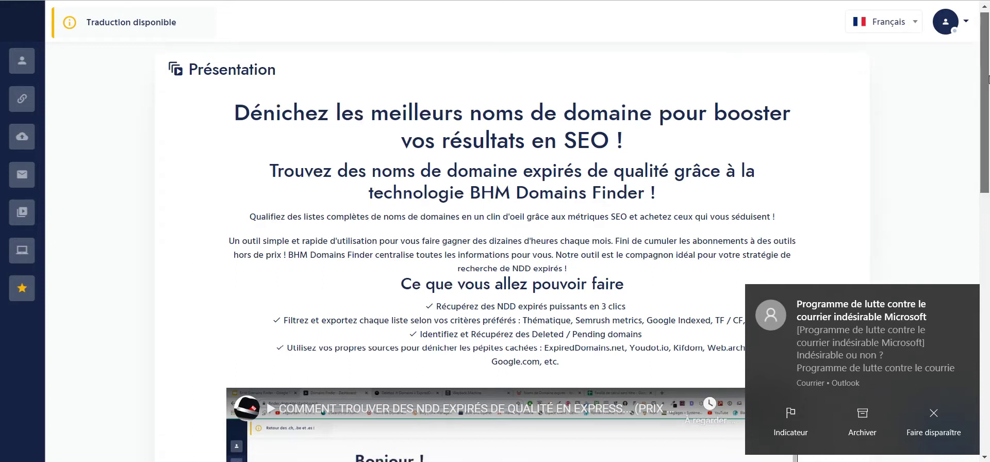
{"action": "left_click", "coordinate": [970, 295]}
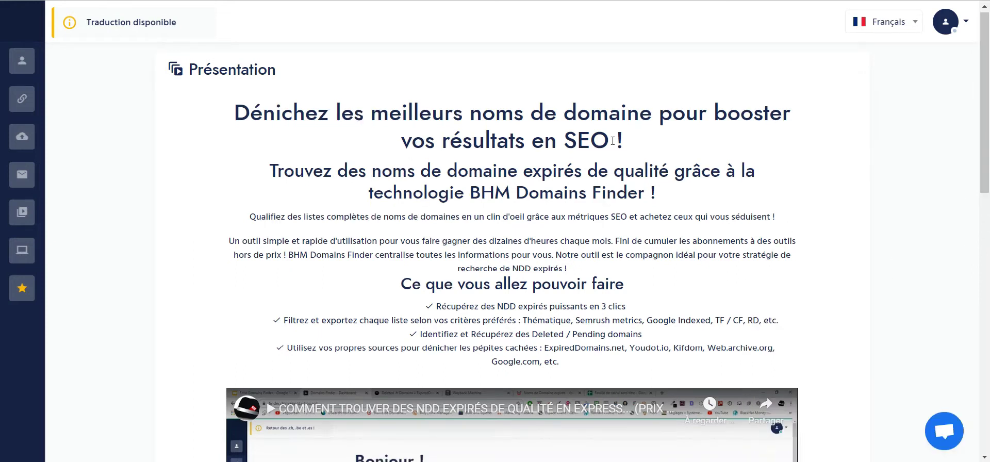
{"action": "scroll", "coordinate": [668, 153], "scroll_direction": "up", "scroll_amount": 1}
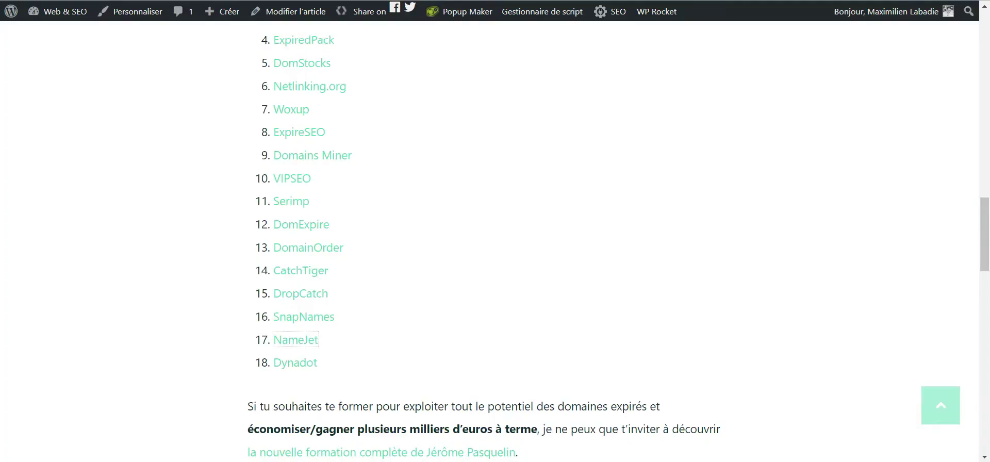
- Review the article on 18 platforms for buying expired domains, including its introduction and complete list of platforms
{"action": "scroll", "coordinate": [633, 233], "scroll_direction": "up", "scroll_amount": 5}
{"action": "scroll", "coordinate": [634, 233], "scroll_direction": "up", "scroll_amount": 10}
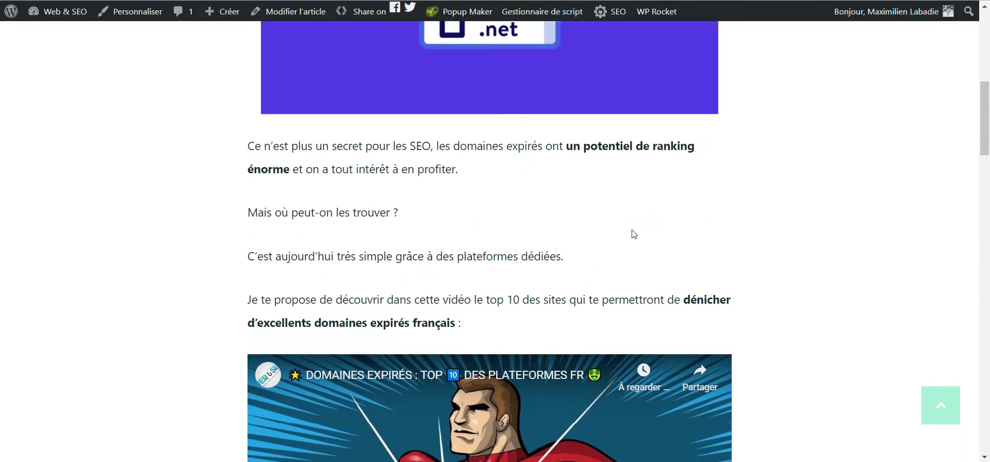
{"action": "scroll", "coordinate": [633, 233], "scroll_direction": "down", "scroll_amount": 4}
{"action": "scroll", "coordinate": [632, 230], "scroll_direction": "down", "scroll_amount": 10}
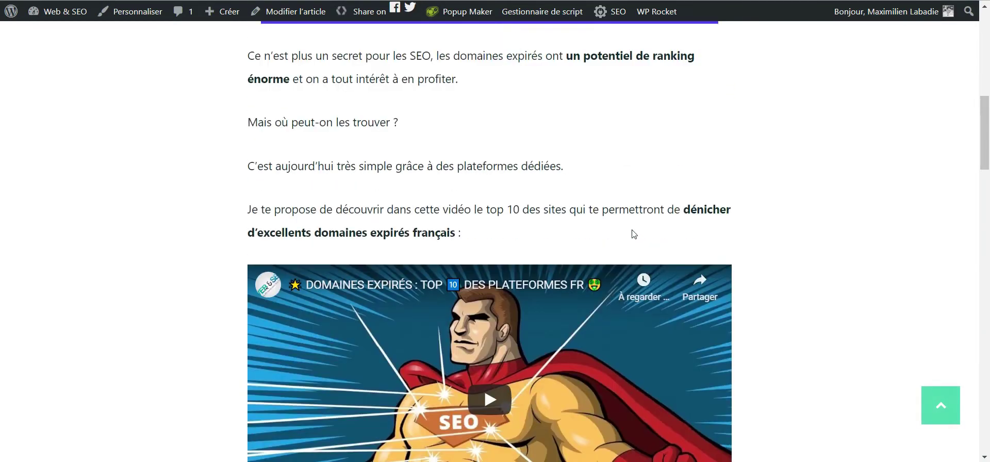
{"action": "scroll", "coordinate": [632, 236], "scroll_direction": "down", "scroll_amount": 2}
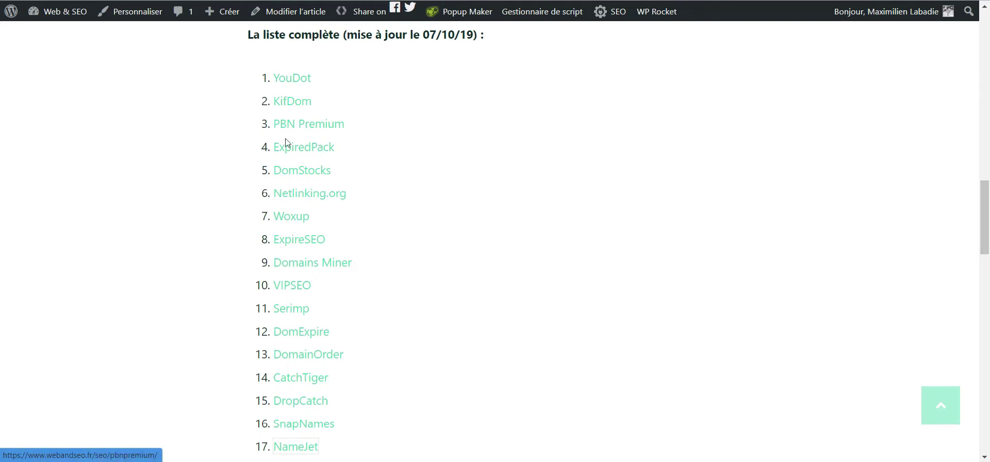
{"action": "scroll", "coordinate": [410, 274], "scroll_direction": "down", "scroll_amount": 2}
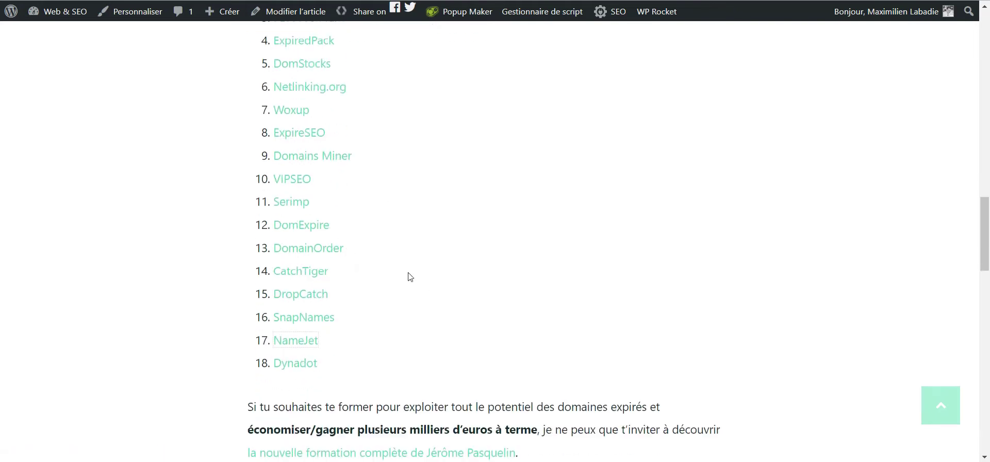
{"action": "scroll", "coordinate": [426, 195], "scroll_direction": "up", "scroll_amount": 4}
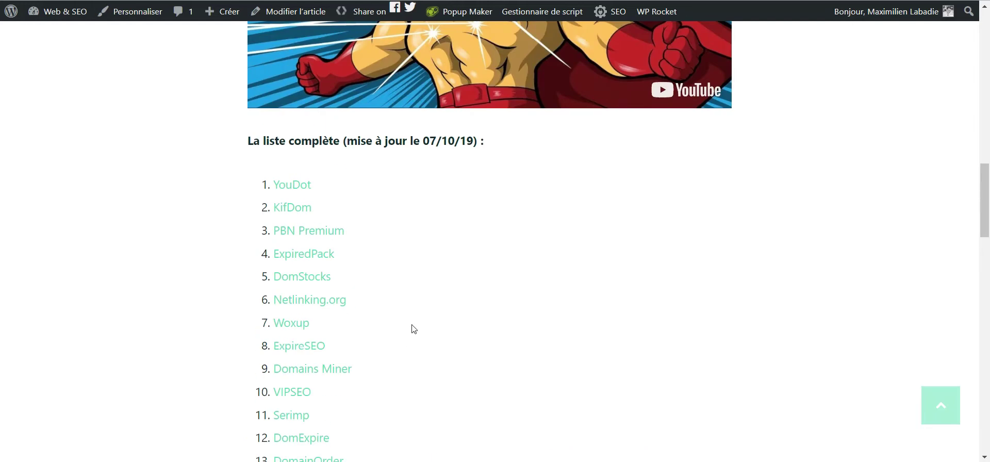
{"action": "scroll", "coordinate": [439, 311], "scroll_direction": "down", "scroll_amount": 4}
{"action": "scroll", "coordinate": [450, 304], "scroll_direction": "up", "scroll_amount": 14}
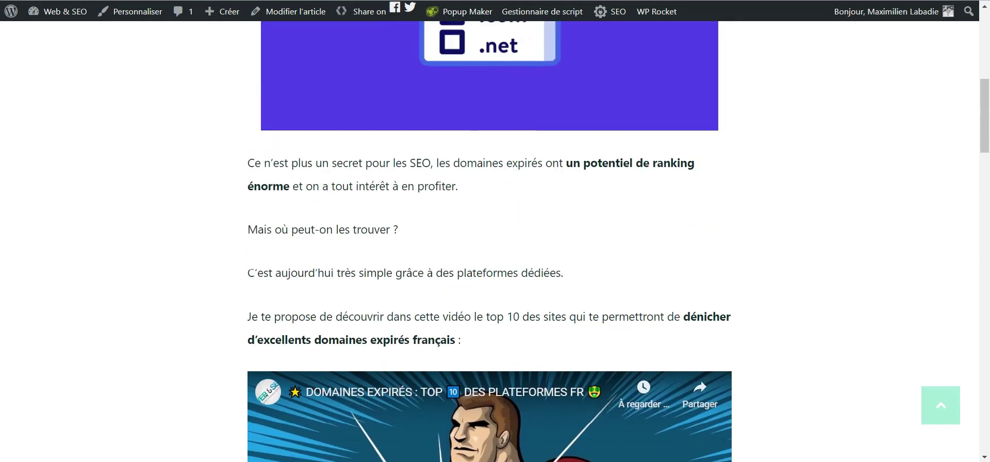
{"action": "scroll", "coordinate": [484, 135], "scroll_direction": "up", "scroll_amount": 8}
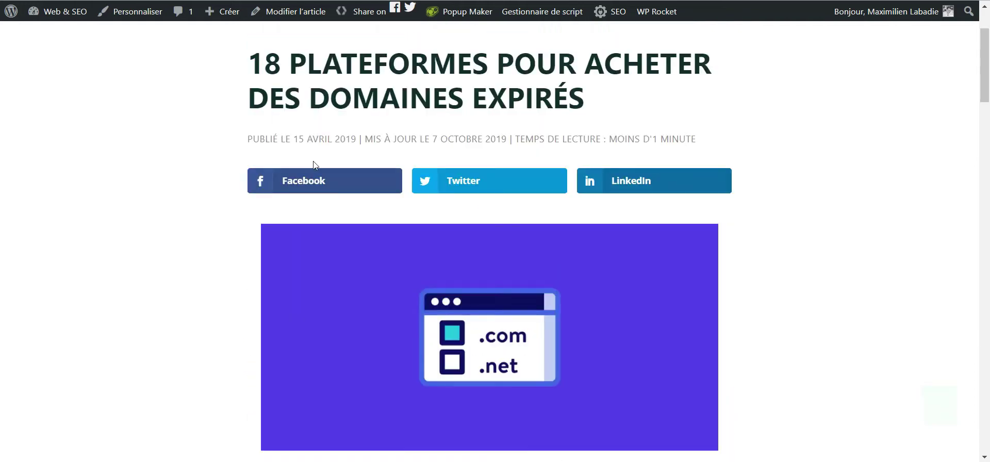
{"action": "scroll", "coordinate": [484, 130], "scroll_direction": "down", "scroll_amount": 2}
{"action": "scroll", "coordinate": [483, 131], "scroll_direction": "down", "scroll_amount": 4}
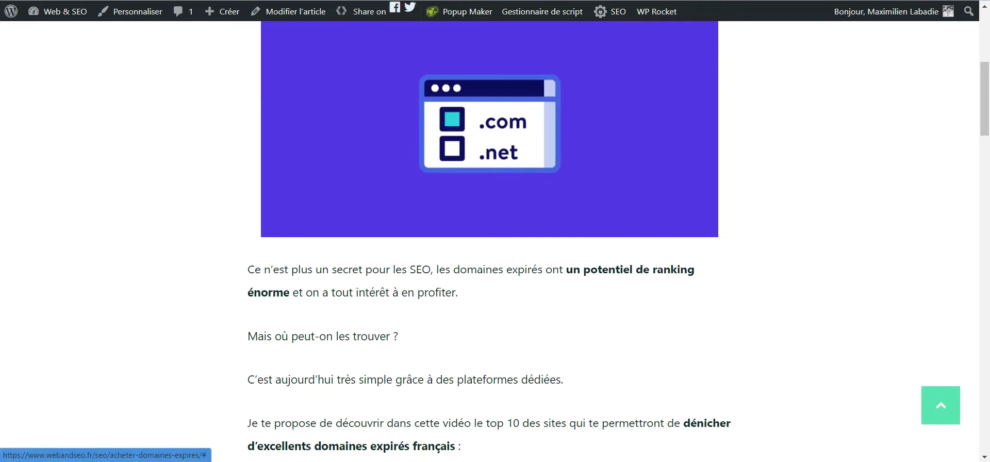
{"action": "scroll", "coordinate": [387, 226], "scroll_direction": "down", "scroll_amount": 4}
{"action": "scroll", "coordinate": [324, 62], "scroll_direction": "up", "scroll_amount": 2}
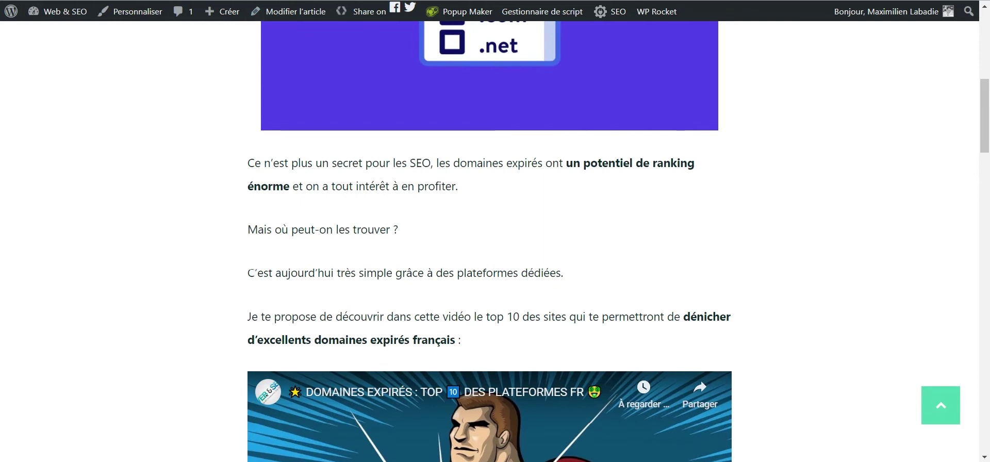
{"action": "scroll", "coordinate": [262, 238], "scroll_direction": "down", "scroll_amount": 4}
{"action": "scroll", "coordinate": [262, 237], "scroll_direction": "down", "scroll_amount": 8}
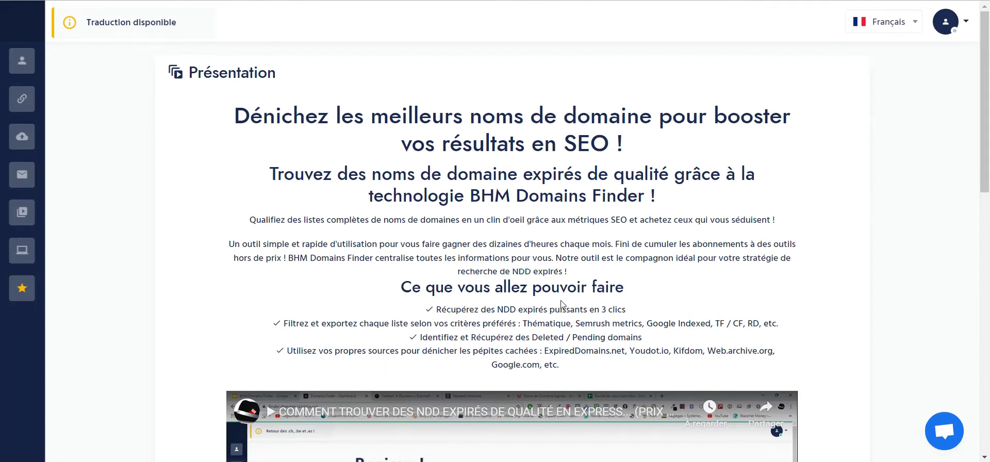
- Look over the Domains Finder presentation page and open the page for importing a domain list
{"action": "scroll", "coordinate": [428, 239], "scroll_direction": "down", "scroll_amount": 10}
{"action": "scroll", "coordinate": [427, 240], "scroll_direction": "up", "scroll_amount": 10}
{"action": "mouse_move", "coordinate": [11, 105]}
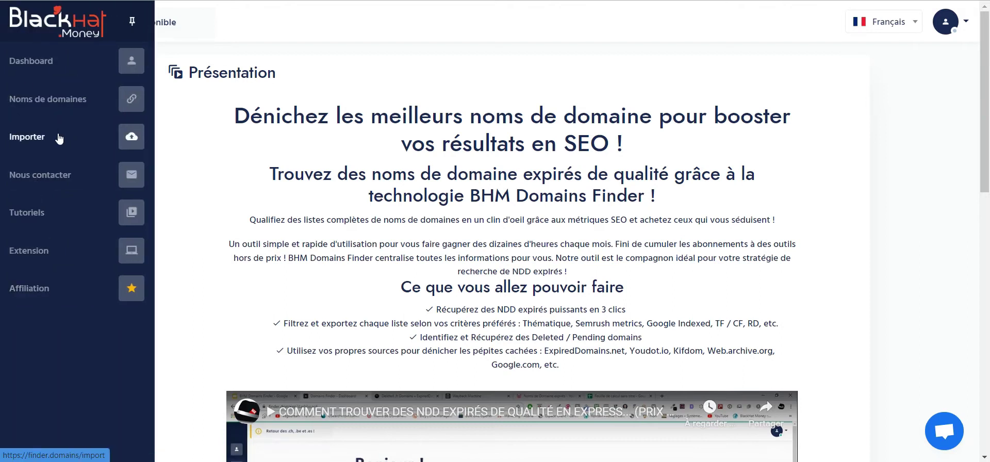
{"action": "left_click", "coordinate": [59, 135]}
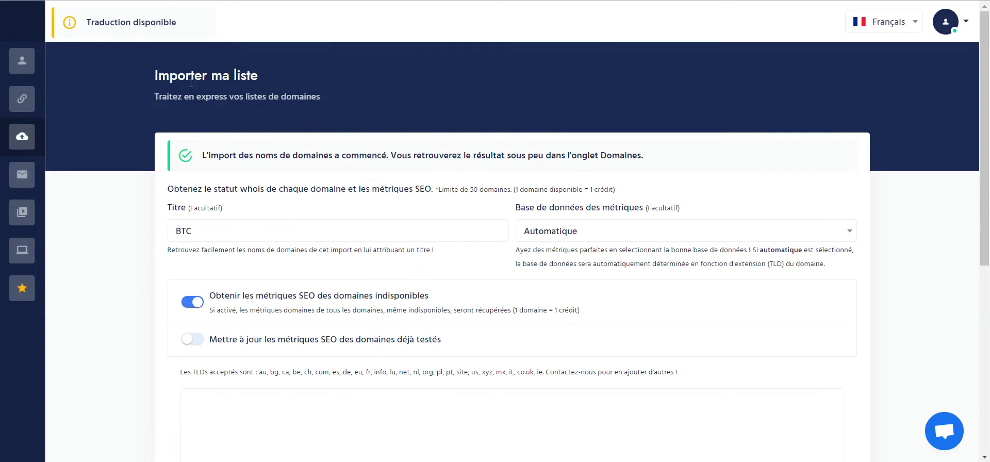
- Look over the import form, keep the title BTC, and set the metrics database to France
{"action": "scroll", "coordinate": [249, 202], "scroll_direction": "down", "scroll_amount": 5}
{"action": "scroll", "coordinate": [272, 266], "scroll_direction": "down", "scroll_amount": 4}
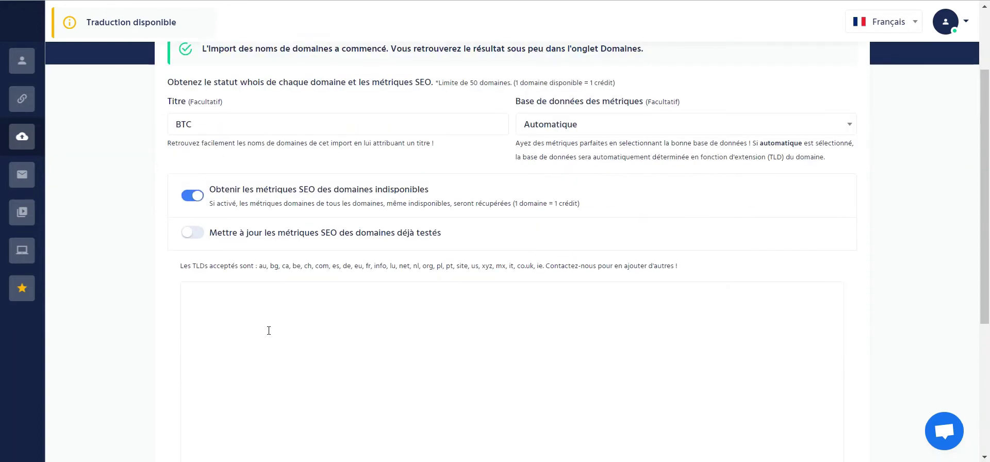
{"action": "scroll", "coordinate": [279, 335], "scroll_direction": "down", "scroll_amount": 2}
{"action": "scroll", "coordinate": [309, 347], "scroll_direction": "up", "scroll_amount": 2}
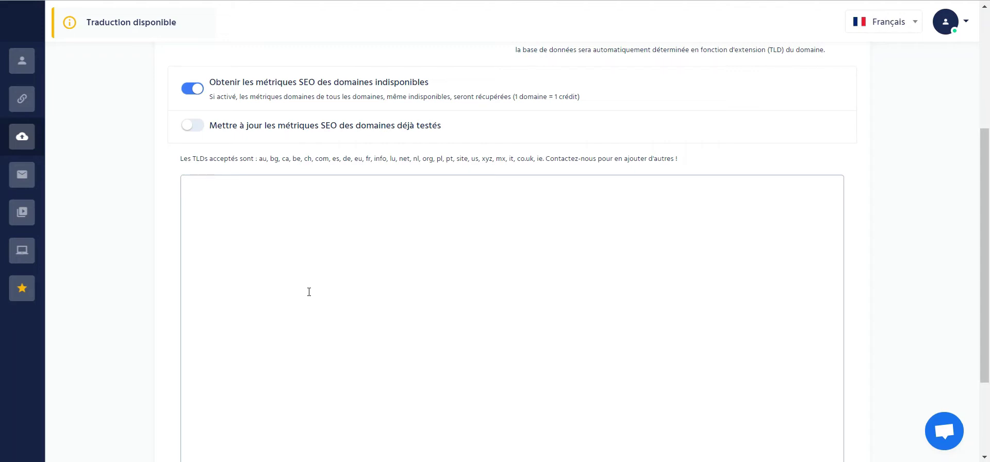
{"action": "scroll", "coordinate": [270, 131], "scroll_direction": "up", "scroll_amount": 2}
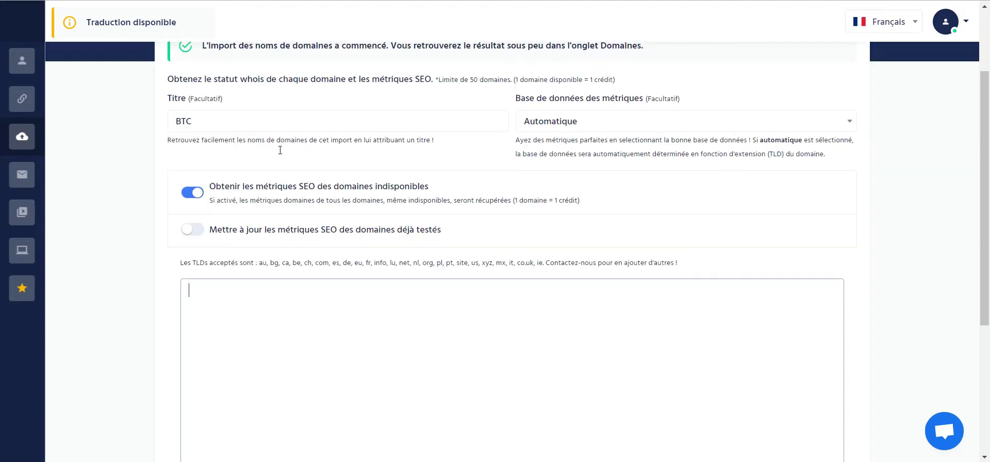
{"action": "double_click", "coordinate": [206, 128]}
{"action": "left_click", "coordinate": [287, 127]}
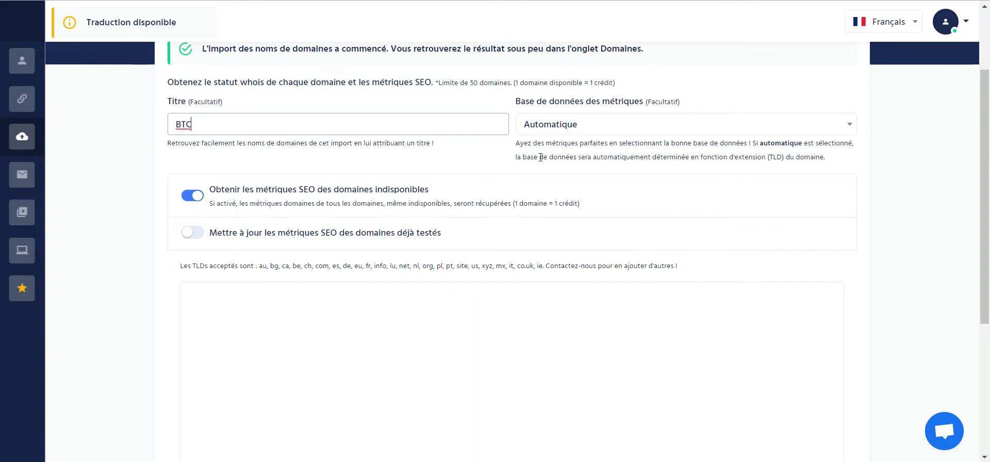
{"action": "left_click", "coordinate": [628, 131]}
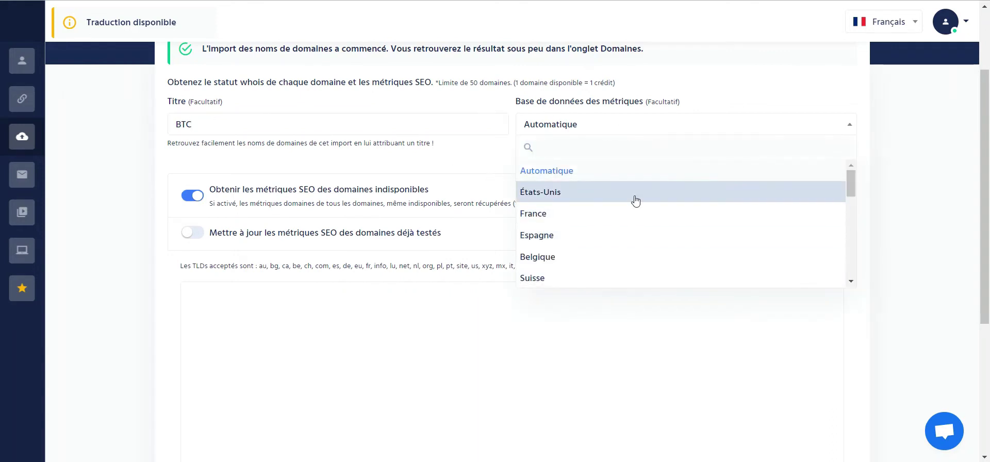
{"action": "left_click_drag", "start_coordinate": [851, 185], "coordinate": [841, 166]}
{"action": "left_click", "coordinate": [610, 215]}
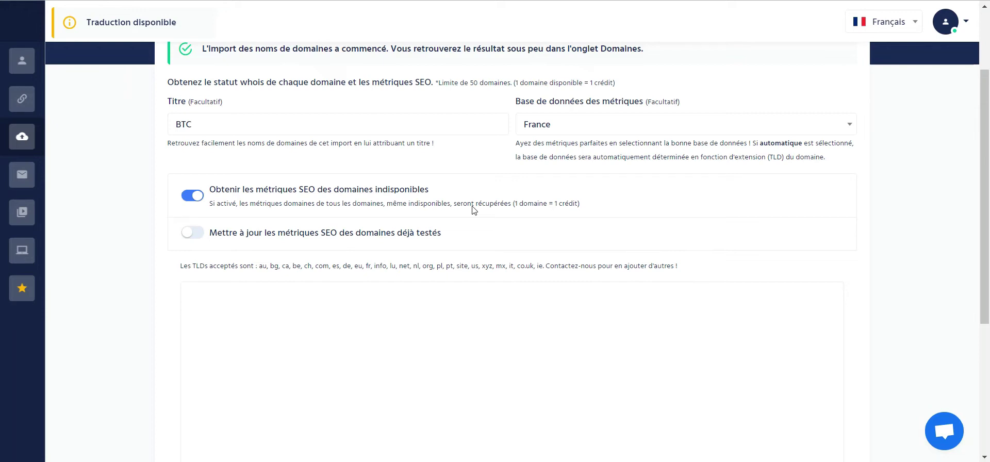
- Switch the SEO metrics option for unavailable domains off and back on, and inspect the empty domain list field
{"action": "left_click", "coordinate": [198, 198]}
{"action": "left_click", "coordinate": [198, 197]}
{"action": "left_click", "coordinate": [285, 310]}
{"action": "scroll", "coordinate": [316, 274], "scroll_direction": "down", "scroll_amount": 5}
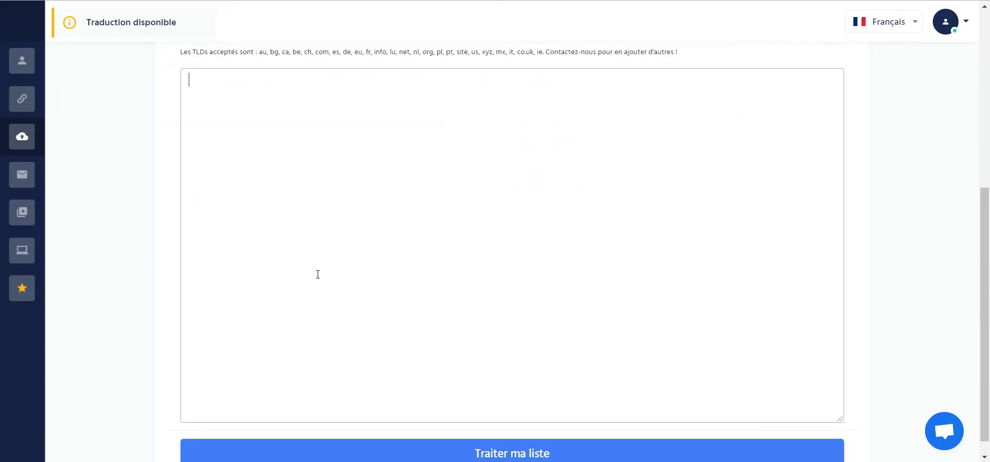
{"action": "scroll", "coordinate": [395, 371], "scroll_direction": "up", "scroll_amount": 7}
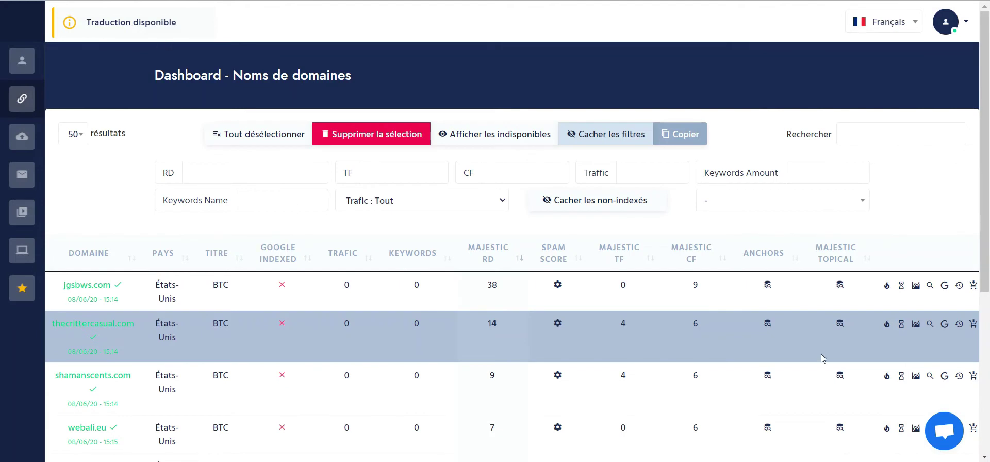
- Review the imported domains on the domain names dashboard and display the unavailable ones as well
{"action": "scroll", "coordinate": [821, 364], "scroll_direction": "down", "scroll_amount": 5}
{"action": "scroll", "coordinate": [821, 371], "scroll_direction": "up", "scroll_amount": 5}
{"action": "scroll", "coordinate": [917, 66], "scroll_direction": "down", "scroll_amount": 5}
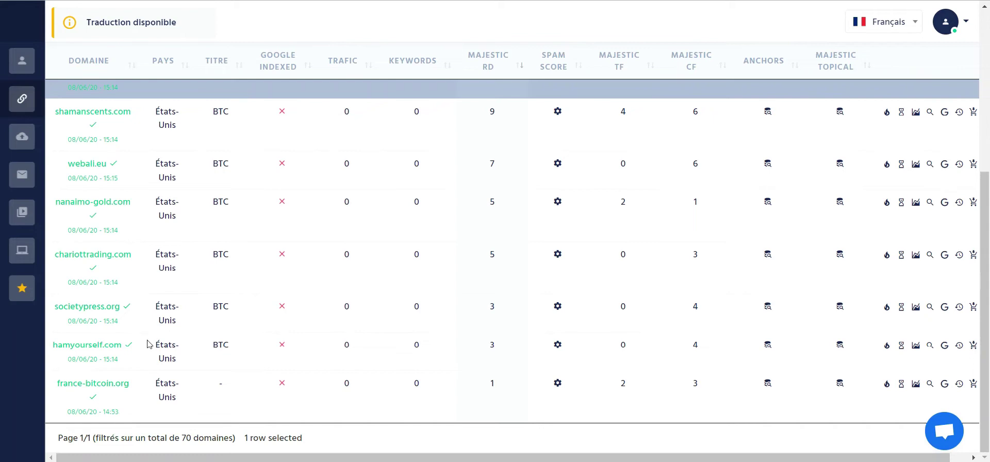
{"action": "scroll", "coordinate": [171, 85], "scroll_direction": "up", "scroll_amount": 5}
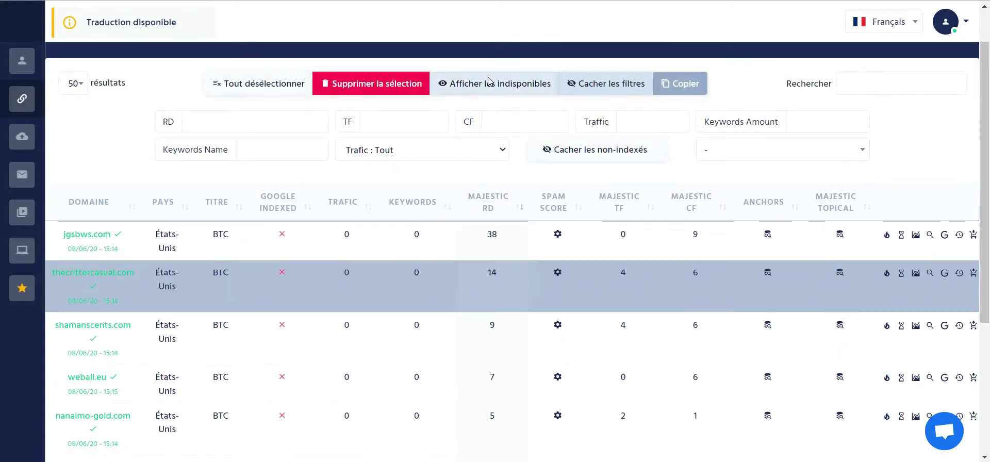
{"action": "scroll", "coordinate": [98, 268], "scroll_direction": "down", "scroll_amount": 2}
{"action": "scroll", "coordinate": [475, 350], "scroll_direction": "up", "scroll_amount": 2}
{"action": "scroll", "coordinate": [480, 355], "scroll_direction": "up", "scroll_amount": 2}
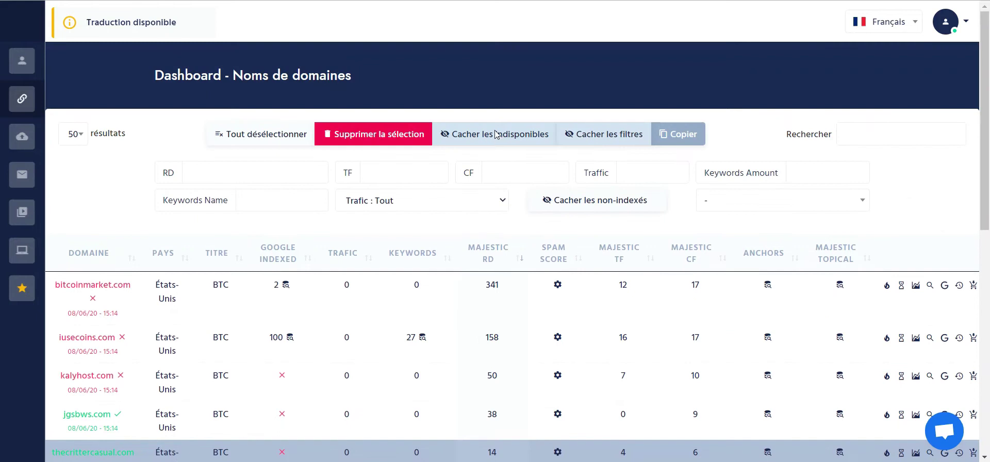
- Hide the unavailable domains and look through the remaining available domains
{"action": "left_click", "coordinate": [496, 135]}
{"action": "scroll", "coordinate": [496, 135], "scroll_direction": "down", "scroll_amount": 2}
{"action": "scroll", "coordinate": [382, 123], "scroll_direction": "up", "scroll_amount": 2}
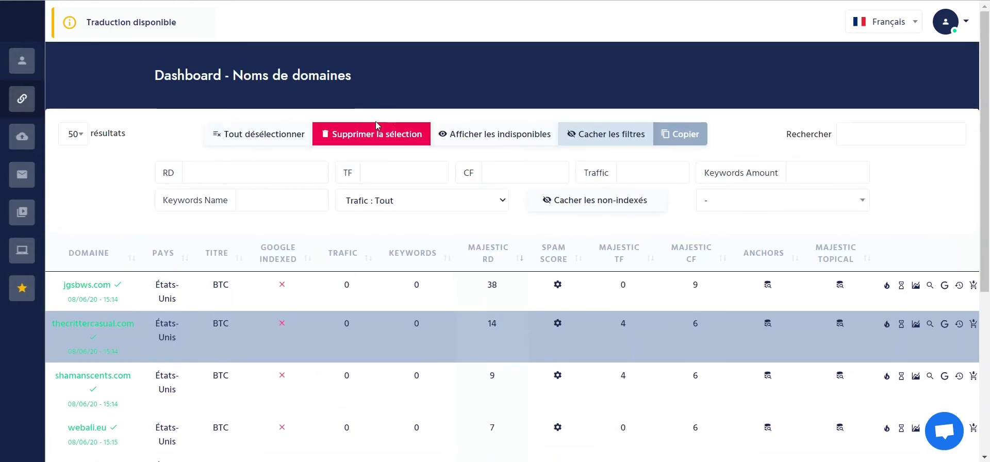
{"action": "scroll", "coordinate": [393, 194], "scroll_direction": "down", "scroll_amount": 5}
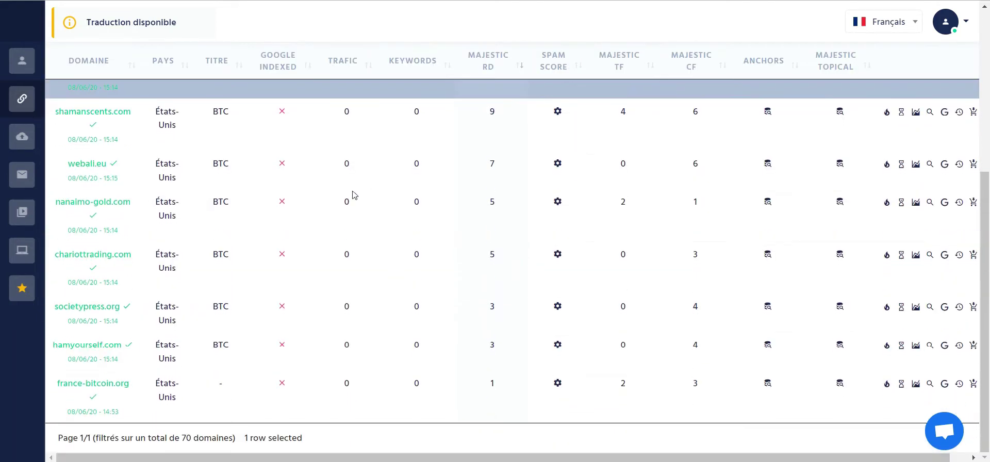
{"action": "scroll", "coordinate": [356, 196], "scroll_direction": "up", "scroll_amount": 4}
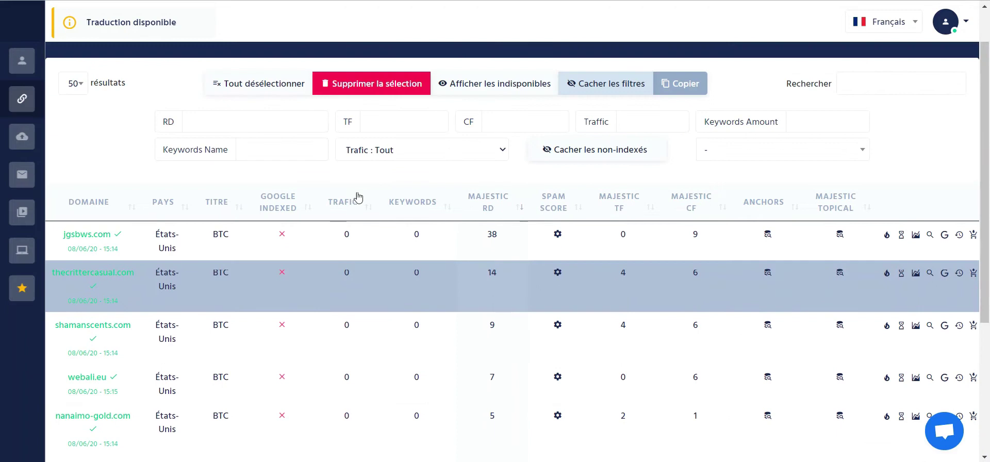
- Re-sort the domains by Majestic RD, ending in descending order, and look through the metrics of the list
{"action": "left_click", "coordinate": [485, 205]}
{"action": "left_click", "coordinate": [484, 207]}
{"action": "scroll", "coordinate": [286, 380], "scroll_direction": "down", "scroll_amount": 4}
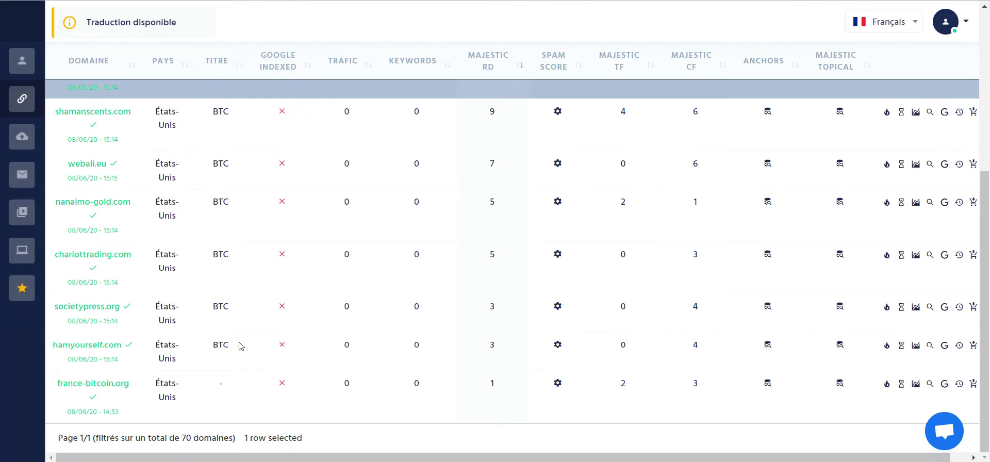
{"action": "scroll", "coordinate": [241, 345], "scroll_direction": "up", "scroll_amount": 2}
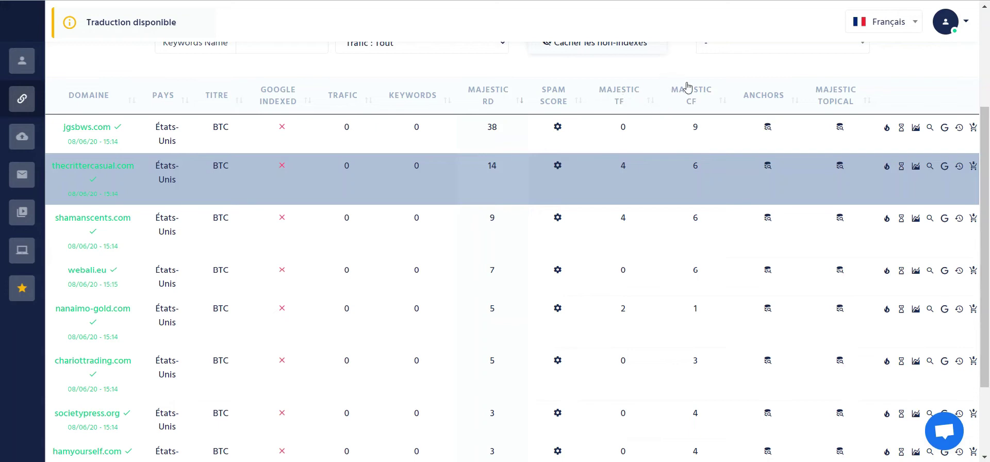
- Import the anchors for jgsbws.com, and close the anchors window to return to the domain list
{"action": "left_click", "coordinate": [769, 129]}
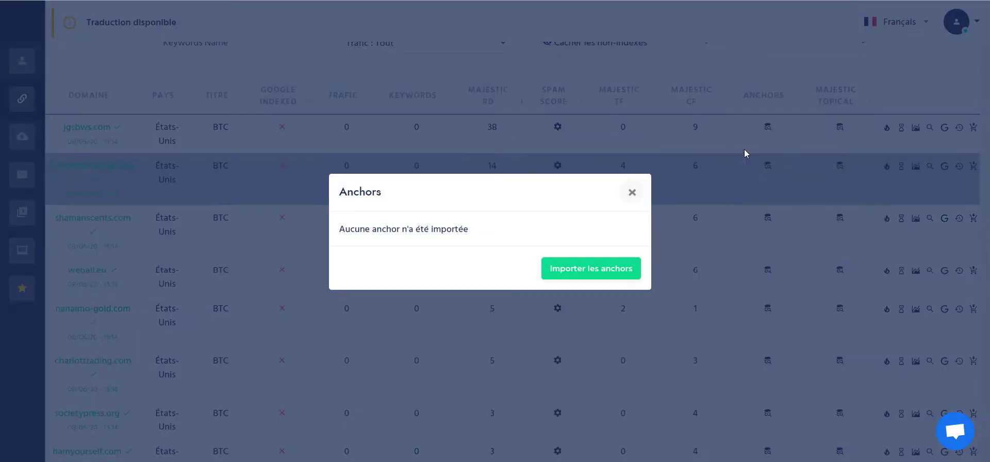
{"action": "left_click", "coordinate": [586, 275]}
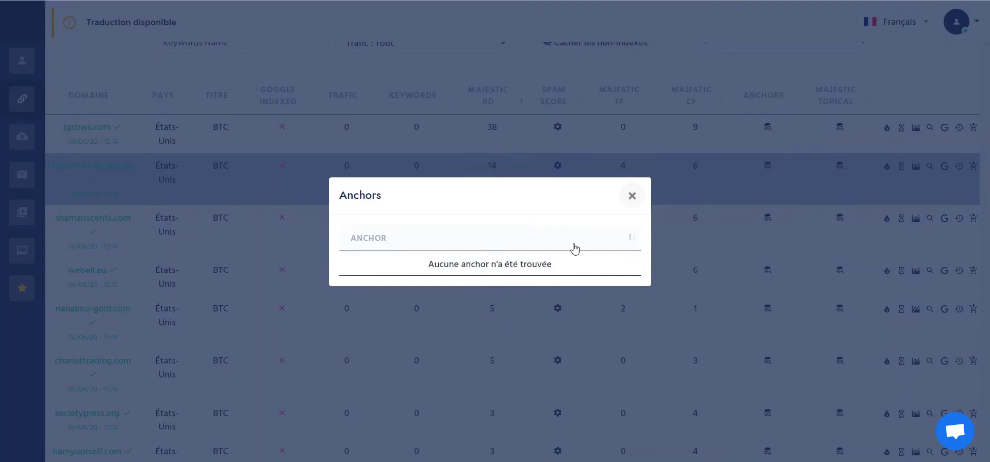
{"action": "left_click", "coordinate": [632, 197]}
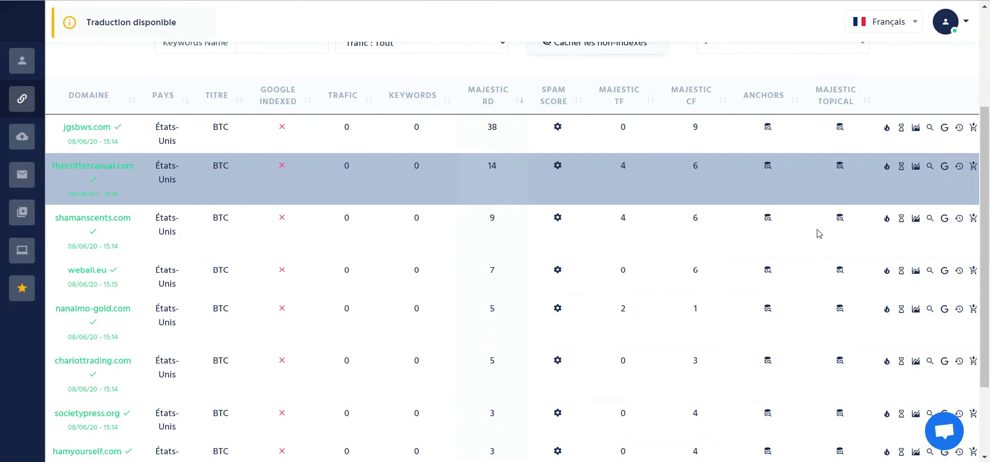
{"action": "scroll", "coordinate": [786, 341], "scroll_direction": "down", "scroll_amount": 2}
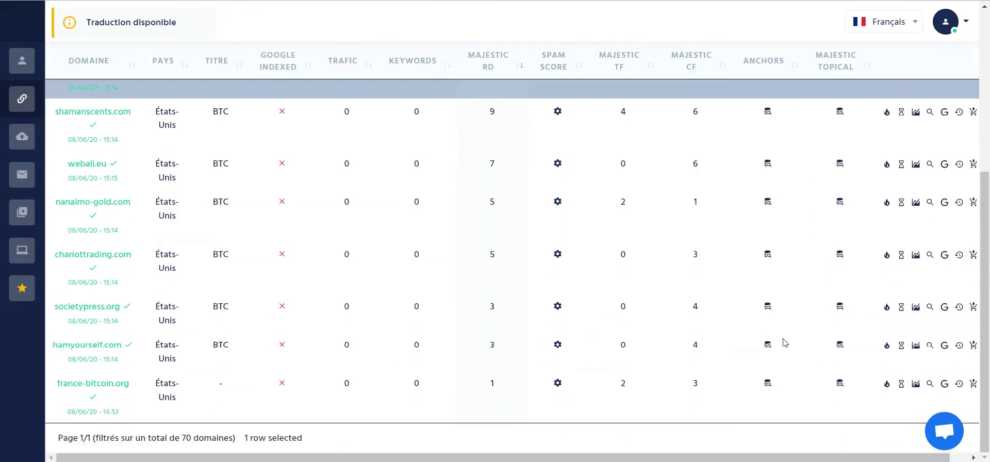
- Import the anchors for chariottrading.com and close the anchors window
{"action": "left_click", "coordinate": [768, 255]}
{"action": "left_click", "coordinate": [573, 269]}
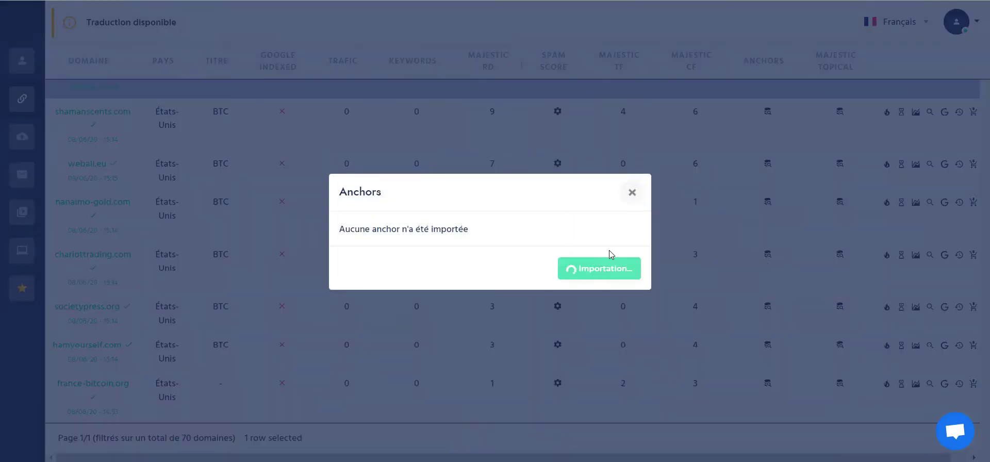
{"action": "left_click", "coordinate": [631, 193]}
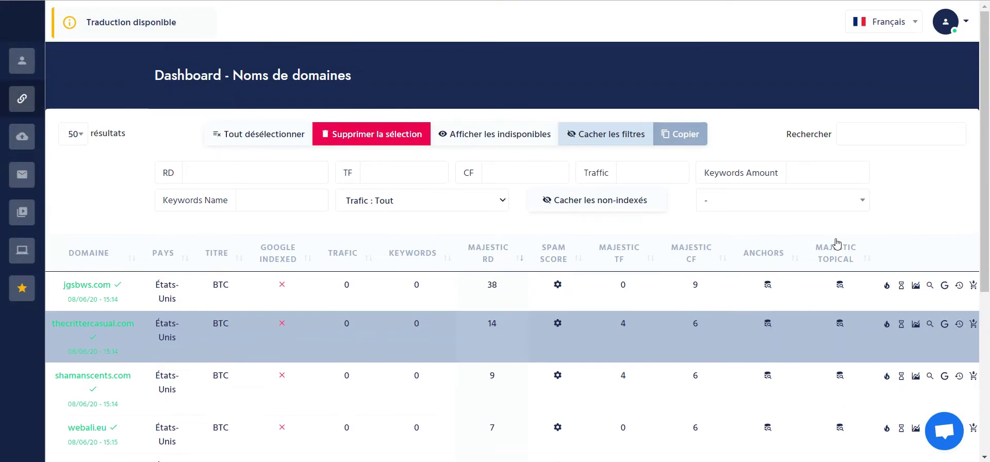
- Check the Majestic Topical information of the listed domains, starting with jgsbws.com
{"action": "mouse_move", "coordinate": [841, 288]}
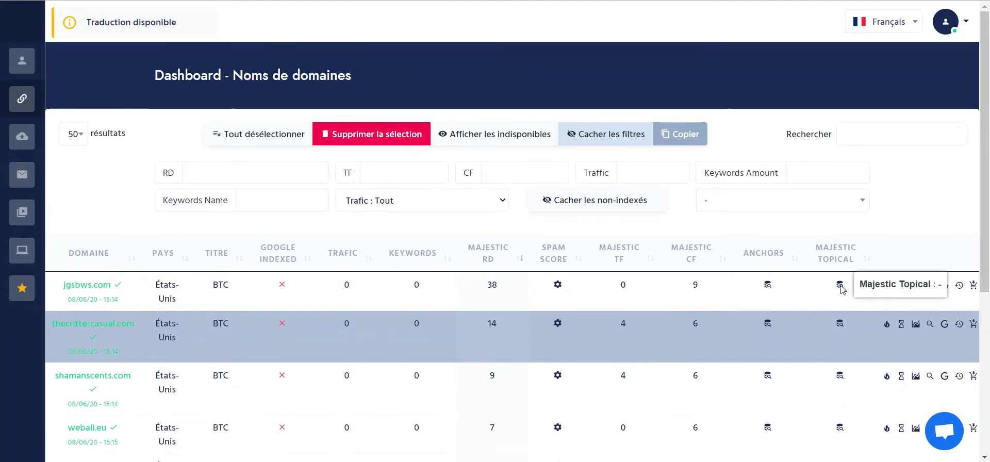
{"action": "left_click", "coordinate": [841, 288]}
{"action": "left_click", "coordinate": [841, 288]}
{"action": "mouse_move", "coordinate": [841, 325]}
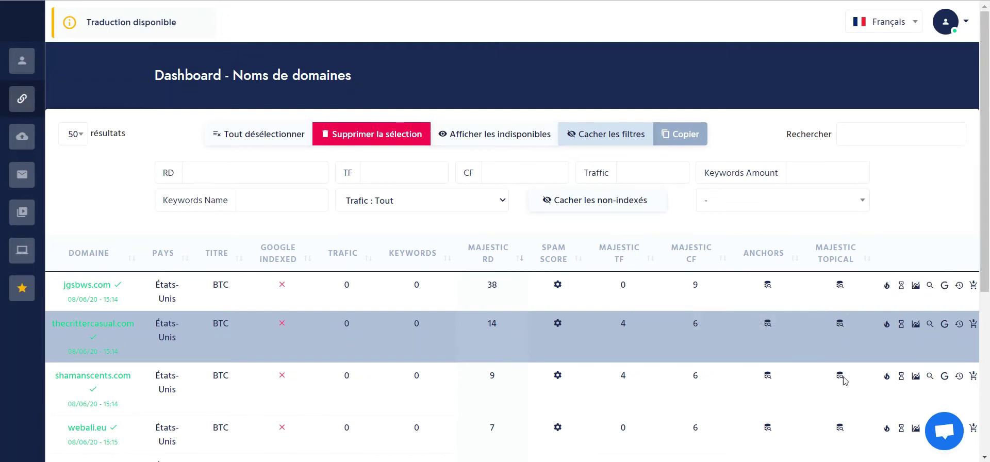
{"action": "mouse_move", "coordinate": [840, 379]}
{"action": "mouse_move", "coordinate": [841, 429]}
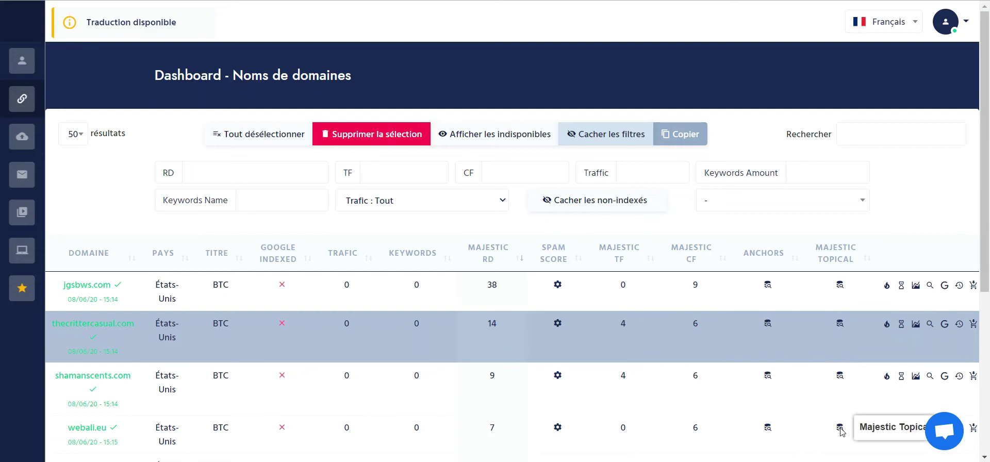
{"action": "scroll", "coordinate": [841, 431], "scroll_direction": "down", "scroll_amount": 2}
{"action": "mouse_move", "coordinate": [841, 361]}
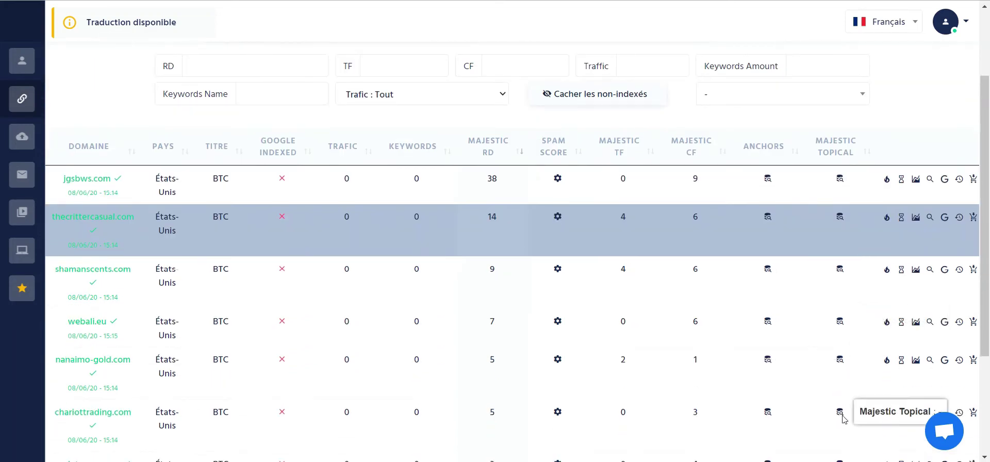
{"action": "scroll", "coordinate": [844, 296], "scroll_direction": "down", "scroll_amount": 2}
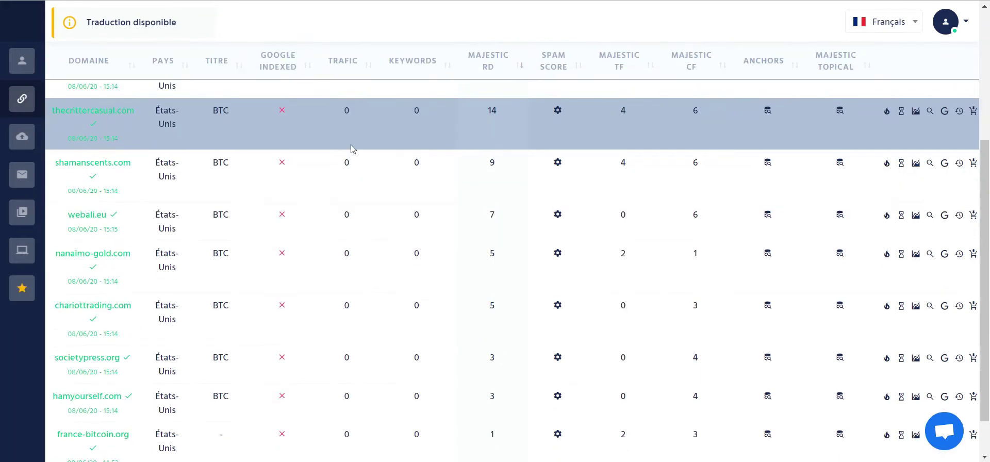
{"action": "scroll", "coordinate": [465, 304], "scroll_direction": "up", "scroll_amount": 2}
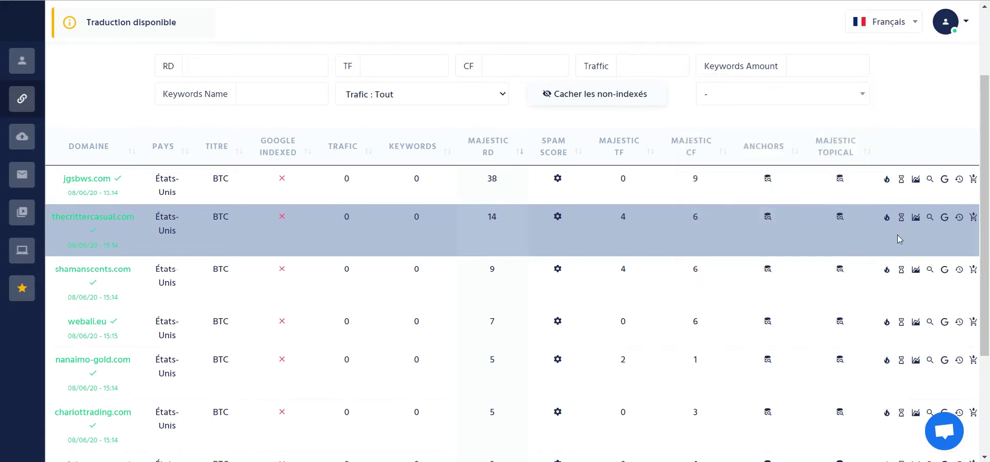
- Review the external analysis shortcuts available for jgsbws.com, including its Web Archive link
{"action": "mouse_move", "coordinate": [888, 183]}
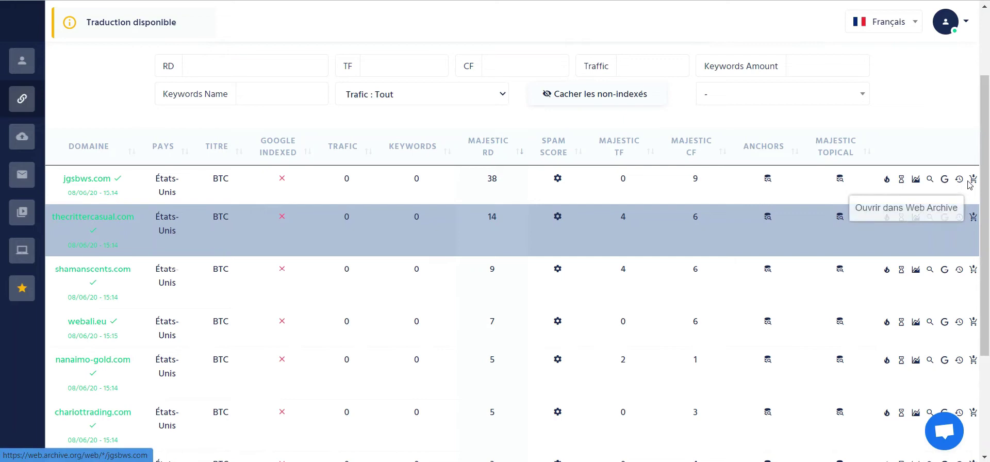
{"action": "scroll", "coordinate": [477, 221], "scroll_direction": "down", "scroll_amount": 1}
{"action": "scroll", "coordinate": [477, 219], "scroll_direction": "down", "scroll_amount": 3}
{"action": "scroll", "coordinate": [470, 216], "scroll_direction": "up", "scroll_amount": 5}
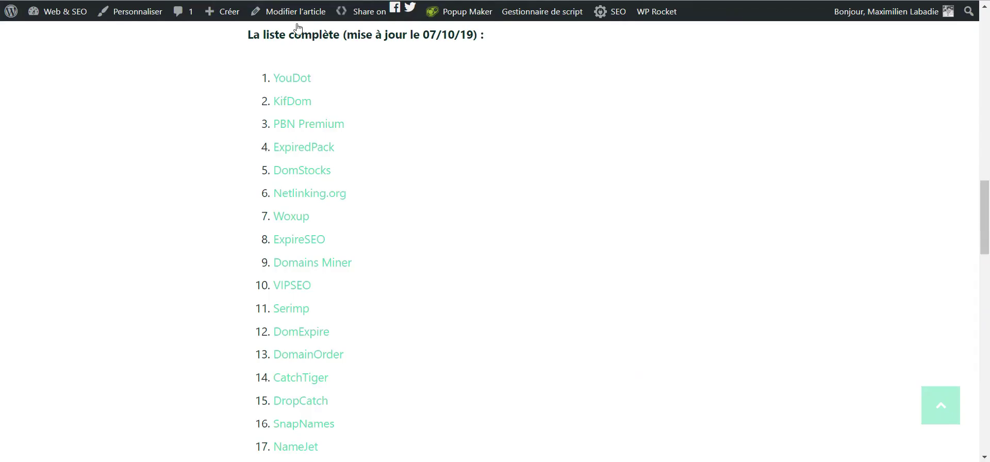
- Look through the Web & SEO article on 18 platforms for buying expired domains, from its title to the complete platform list
{"action": "scroll", "coordinate": [291, 268], "scroll_direction": "up", "scroll_amount": 4}
{"action": "scroll", "coordinate": [292, 272], "scroll_direction": "up", "scroll_amount": 10}
{"action": "left_click_drag", "start_coordinate": [249, 169], "coordinate": [429, 162]}
{"action": "left_click", "coordinate": [582, 197]}
{"action": "left_click", "coordinate": [407, 140]}
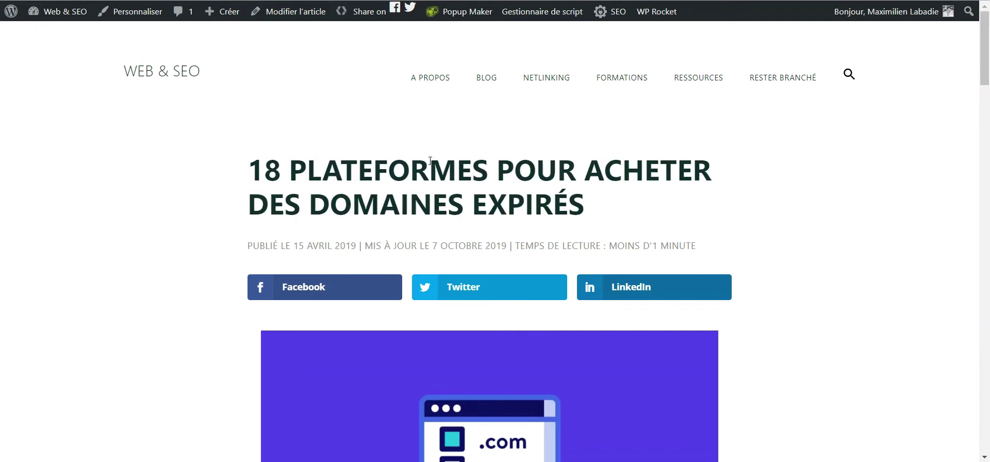
{"action": "scroll", "coordinate": [405, 130], "scroll_direction": "down", "scroll_amount": 2}
{"action": "scroll", "coordinate": [405, 133], "scroll_direction": "down", "scroll_amount": 20}
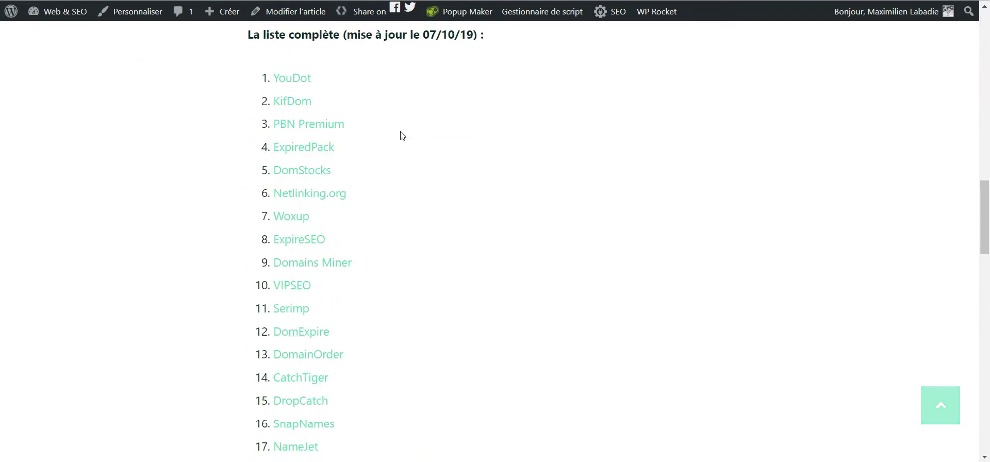
{"action": "scroll", "coordinate": [380, 91], "scroll_direction": "down", "scroll_amount": 3}
{"action": "scroll", "coordinate": [385, 272], "scroll_direction": "up", "scroll_amount": 15}
{"action": "scroll", "coordinate": [331, 304], "scroll_direction": "up", "scroll_amount": 10}
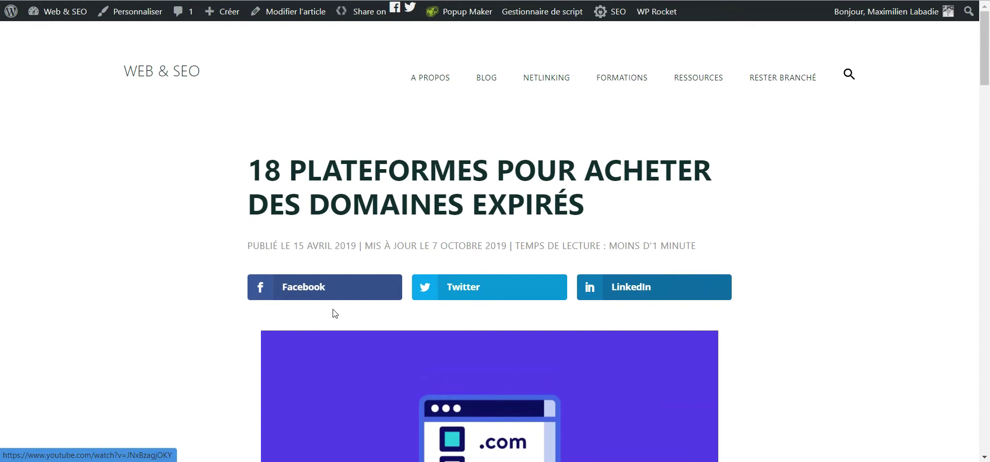
{"action": "scroll", "coordinate": [286, 294], "scroll_direction": "down", "scroll_amount": 15}
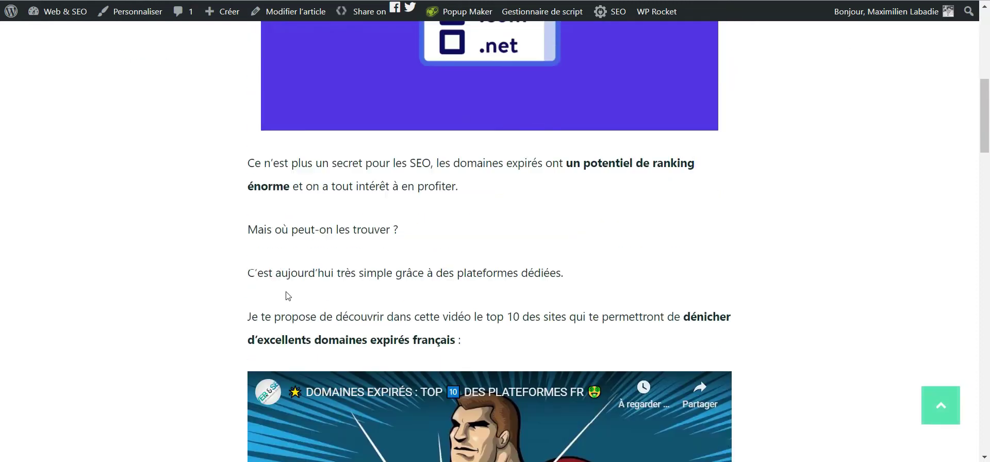
{"action": "scroll", "coordinate": [285, 292], "scroll_direction": "down", "scroll_amount": 2}
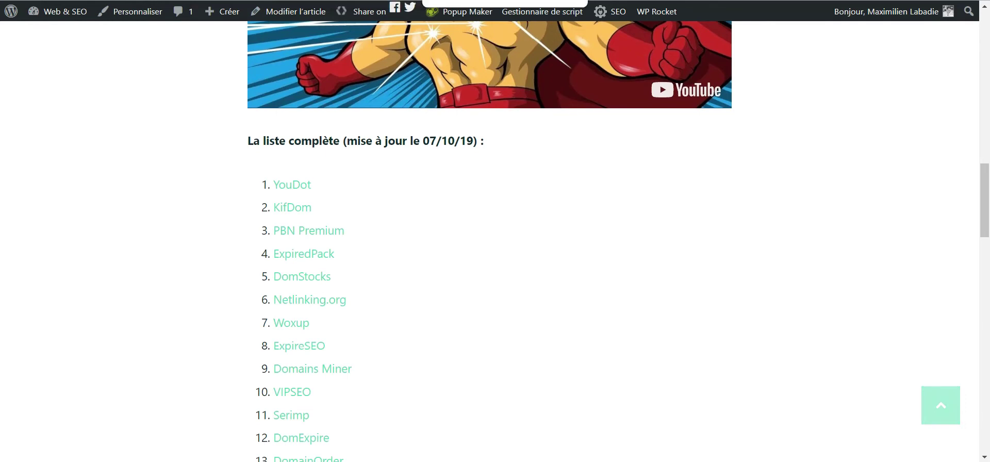
- Search Google for expireddomains in a new tab, open ExpiredDomains.net and go to its expired domains list
{"action": "key", "text": "ctrl+t"}
{"action": "type", "text": "ex"}
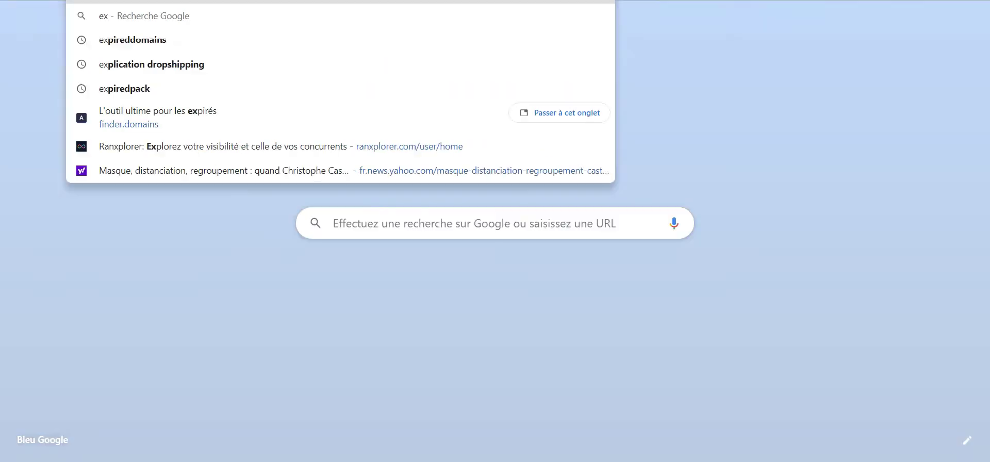
{"action": "type", "text": "pireddomains.n"}
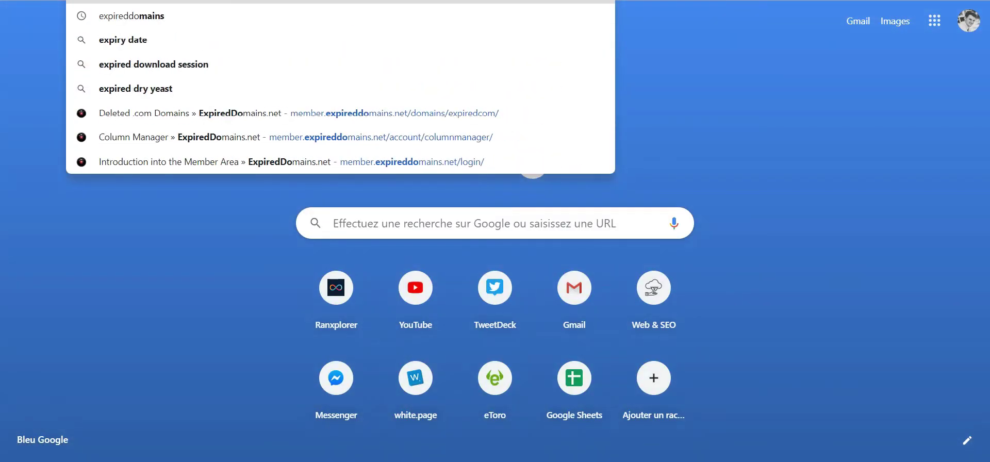
{"action": "key", "text": "Return"}
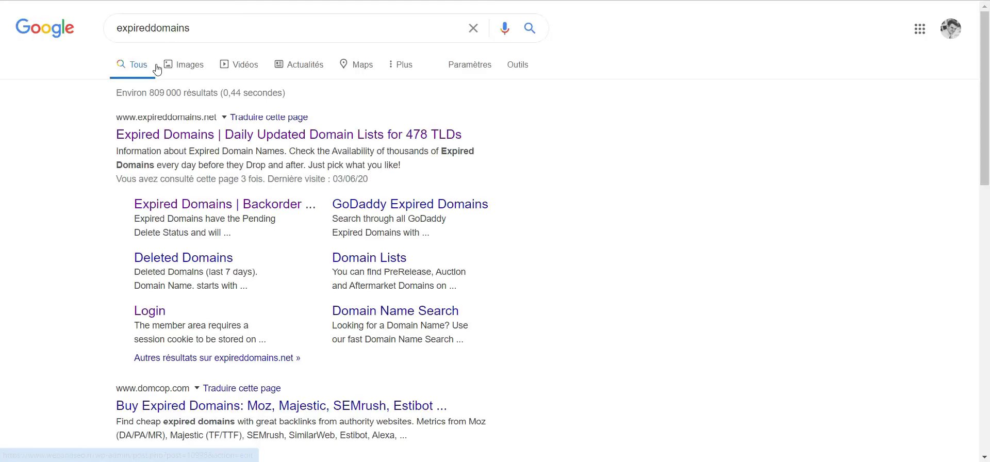
{"action": "left_click", "coordinate": [234, 139]}
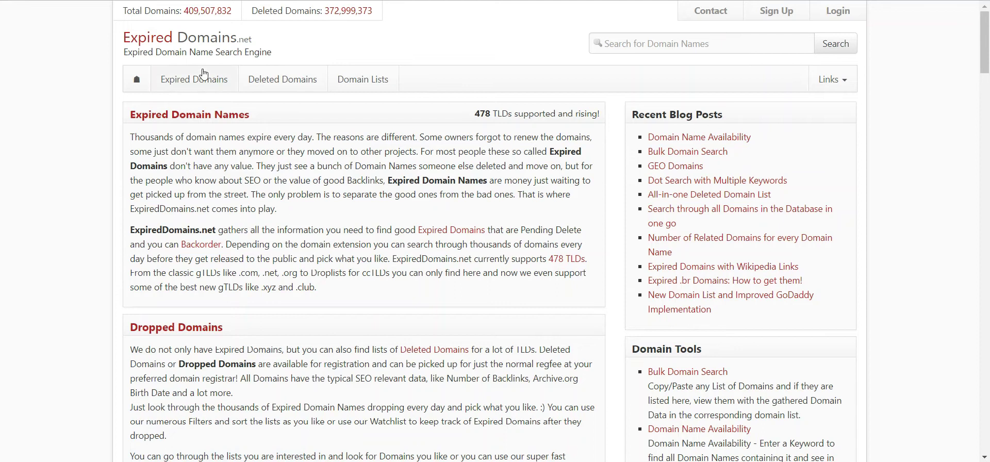
{"action": "left_click", "coordinate": [238, 116]}
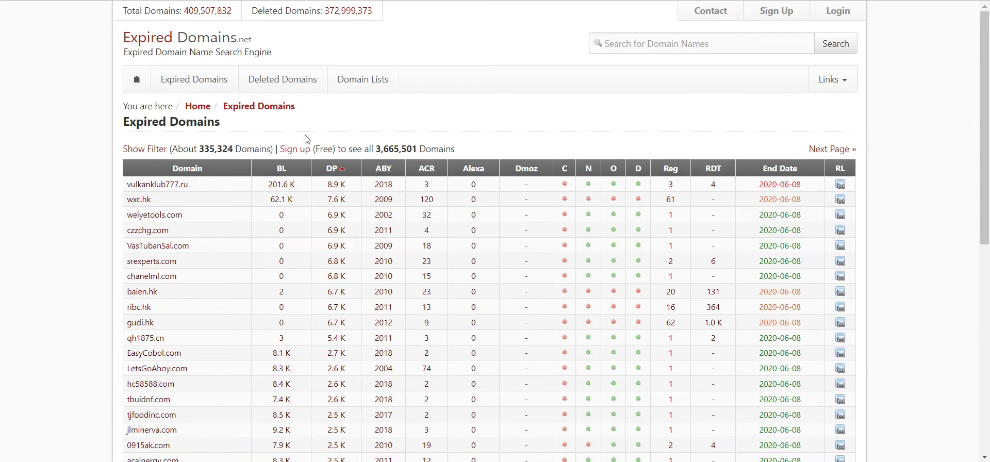
- Show the filters of the expired domains list and select the fr TLD
{"action": "left_click", "coordinate": [145, 148]}
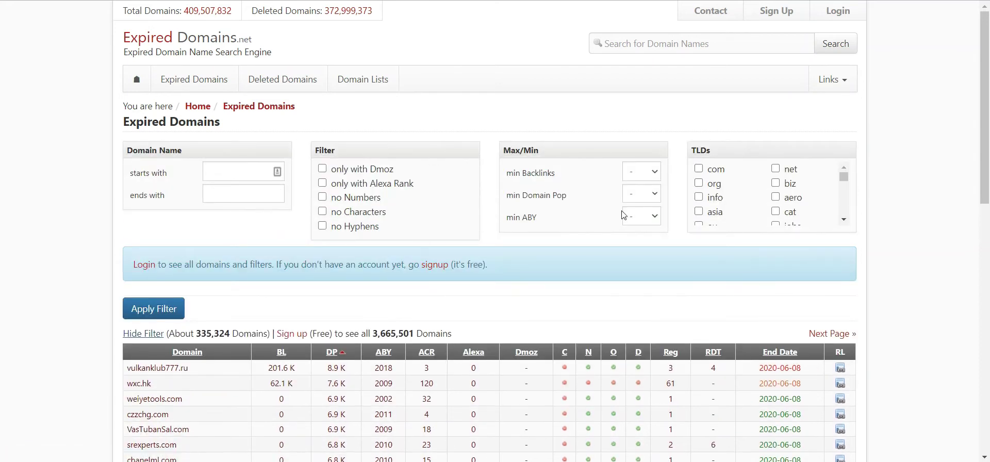
{"action": "left_click", "coordinate": [847, 220]}
{"action": "left_click", "coordinate": [847, 221]}
{"action": "left_click", "coordinate": [847, 221]}
{"action": "left_click", "coordinate": [847, 220]}
{"action": "left_click", "coordinate": [847, 221]}
{"action": "left_click", "coordinate": [847, 220]}
{"action": "left_click", "coordinate": [847, 220]}
{"action": "left_click", "coordinate": [847, 220]}
{"action": "left_click", "coordinate": [847, 221]}
{"action": "left_click", "coordinate": [847, 220]}
{"action": "left_click", "coordinate": [846, 220]}
{"action": "left_click", "coordinate": [847, 220]}
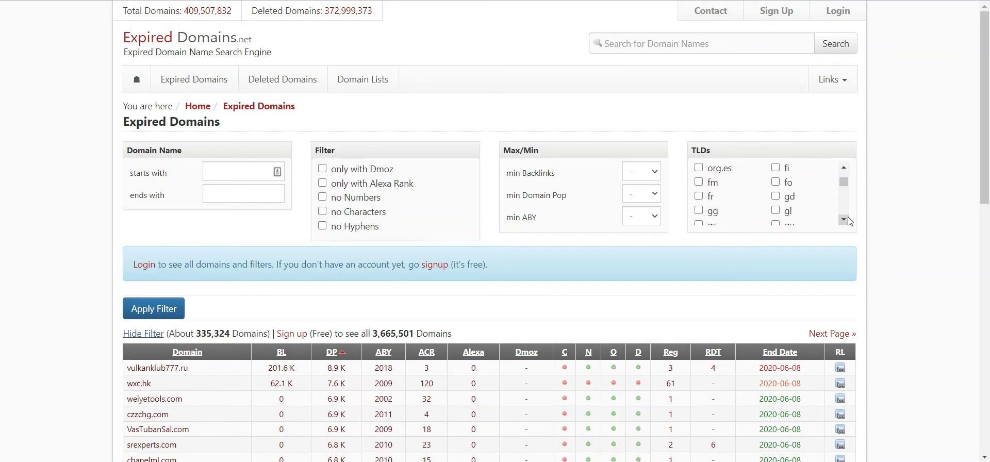
{"action": "left_click", "coordinate": [699, 192]}
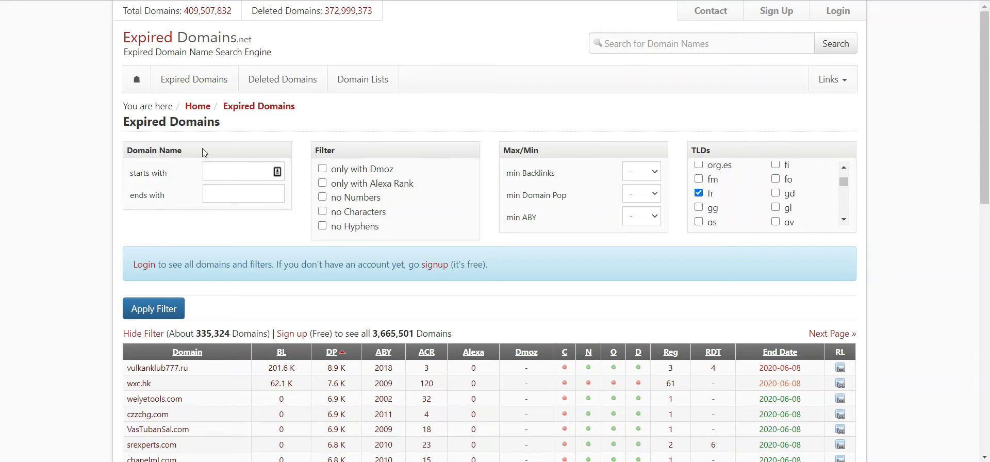
- Check the minimum Domain Pop filter options and look through the expired domains table and its metrics
{"action": "left_click", "coordinate": [655, 195]}
{"action": "left_click", "coordinate": [655, 195]}
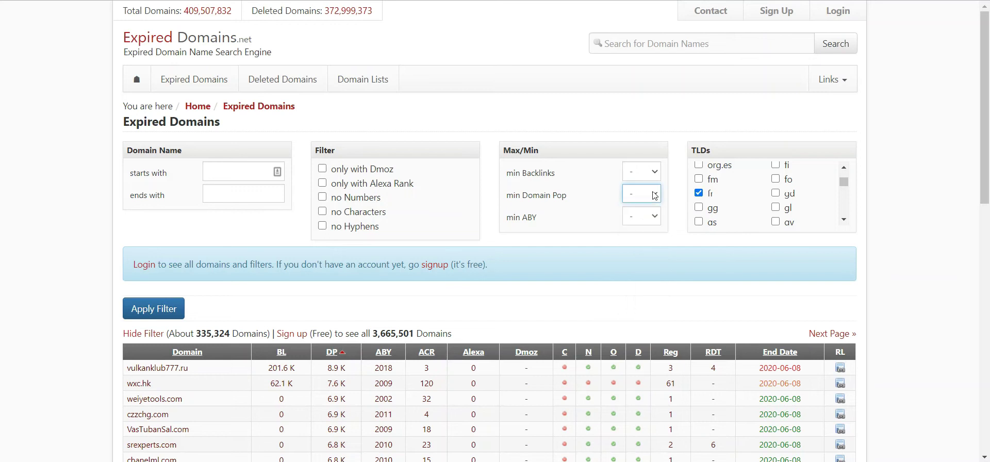
{"action": "scroll", "coordinate": [259, 320], "scroll_direction": "down", "scroll_amount": 4}
{"action": "scroll", "coordinate": [509, 314], "scroll_direction": "down", "scroll_amount": 3}
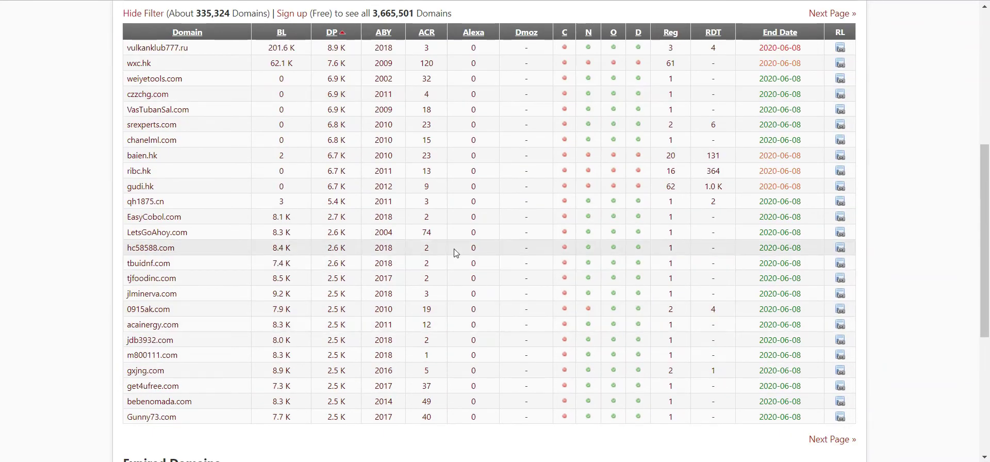
{"action": "scroll", "coordinate": [278, 230], "scroll_direction": "down", "scroll_amount": 4}
{"action": "scroll", "coordinate": [277, 230], "scroll_direction": "up", "scroll_amount": 4}
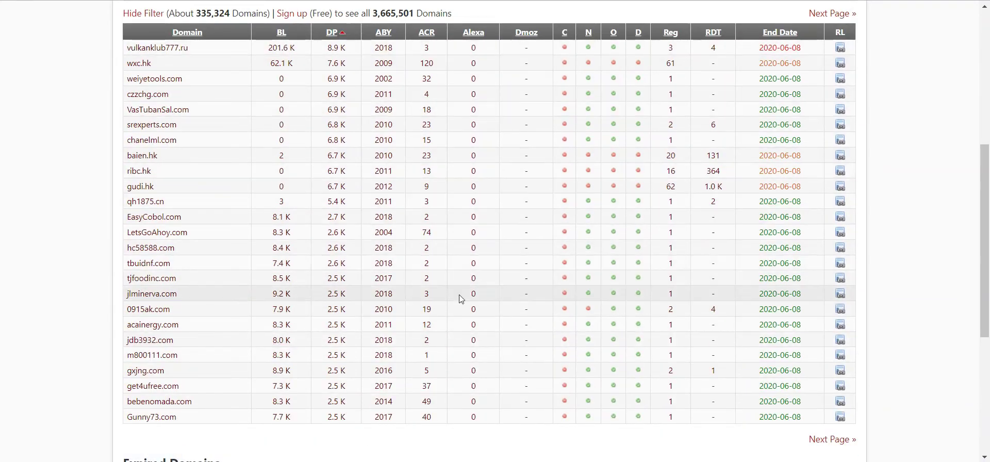
{"action": "scroll", "coordinate": [481, 356], "scroll_direction": "up", "scroll_amount": 6}
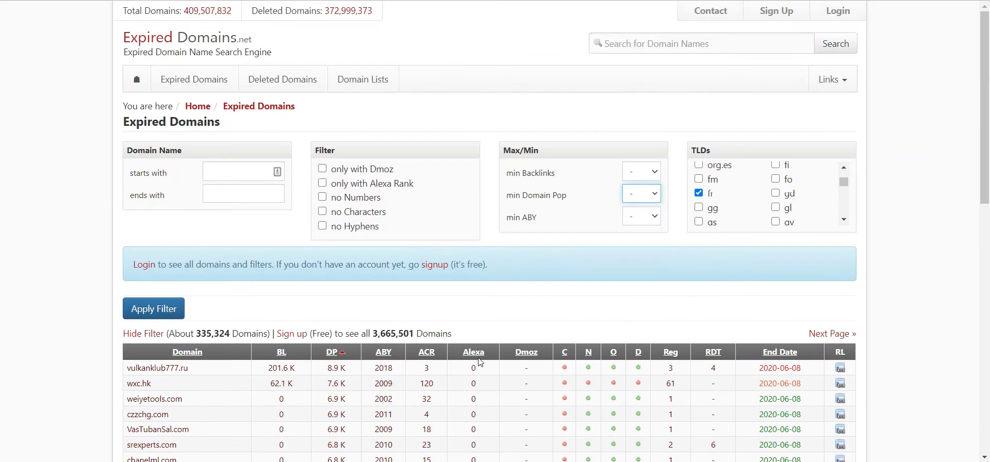
{"action": "scroll", "coordinate": [155, 361], "scroll_direction": "down", "scroll_amount": 4}
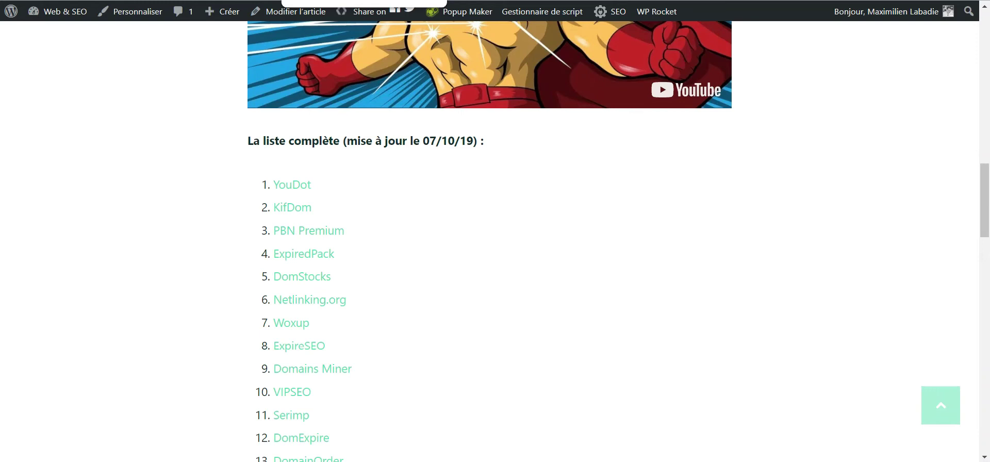
- Switch to Serimp.fr and search for available expired domain names with the keyword france
{"action": "left_click", "coordinate": [321, 5]}
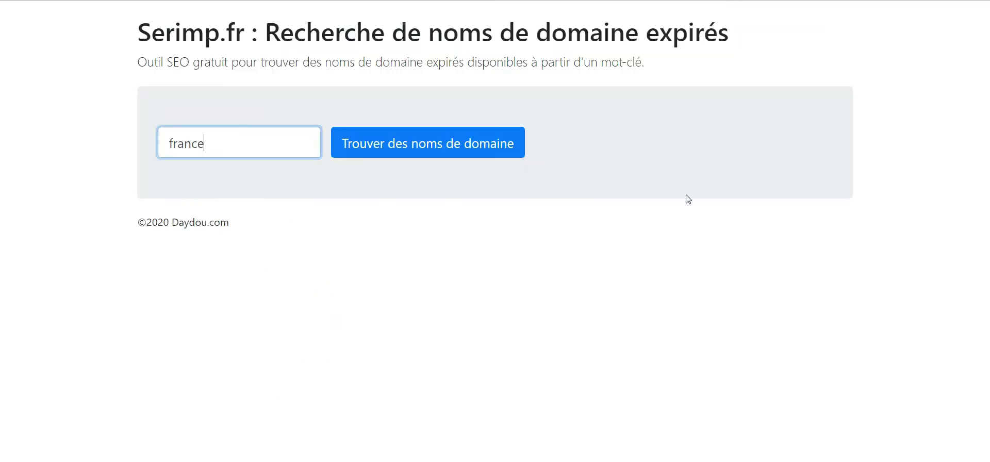
{"action": "mouse_move", "coordinate": [150, 37]}
{"action": "left_mouse_down"}
{"action": "mouse_move", "coordinate": [751, 30]}
{"action": "mouse_move", "coordinate": [137, 35]}
{"action": "left_mouse_up"}
{"action": "left_click", "coordinate": [751, 30]}
{"action": "left_click_drag", "start_coordinate": [204, 35], "coordinate": [647, 25]}
{"action": "left_click", "coordinate": [647, 25]}
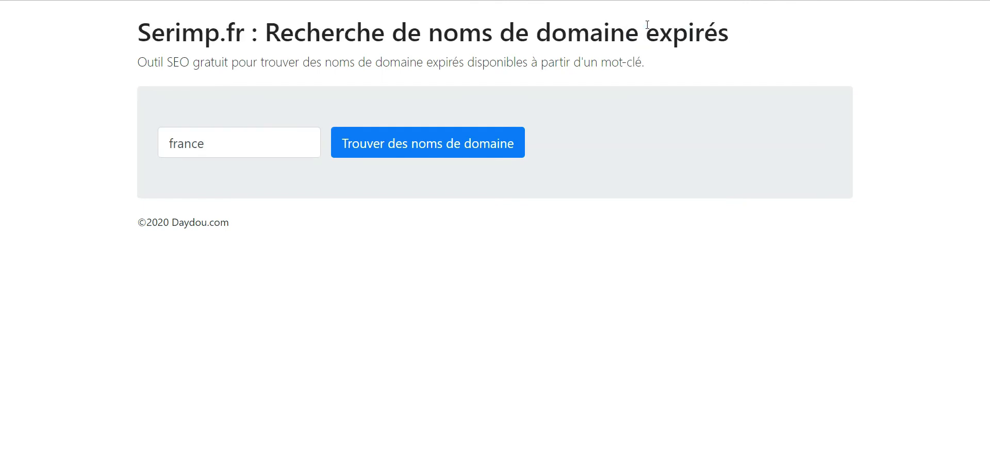
{"action": "left_click", "coordinate": [411, 148]}
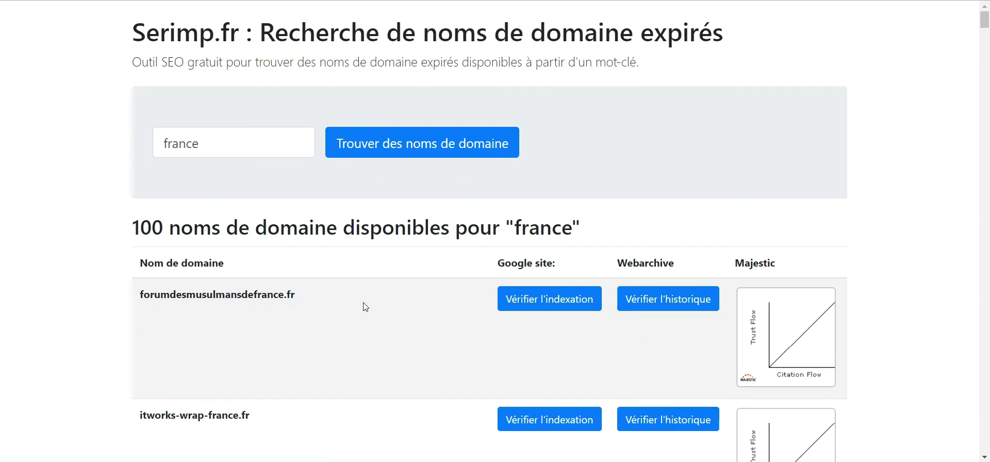
- Look through the available domain names found for france and their Majestic graphs
{"action": "scroll", "coordinate": [366, 307], "scroll_direction": "down", "scroll_amount": 2}
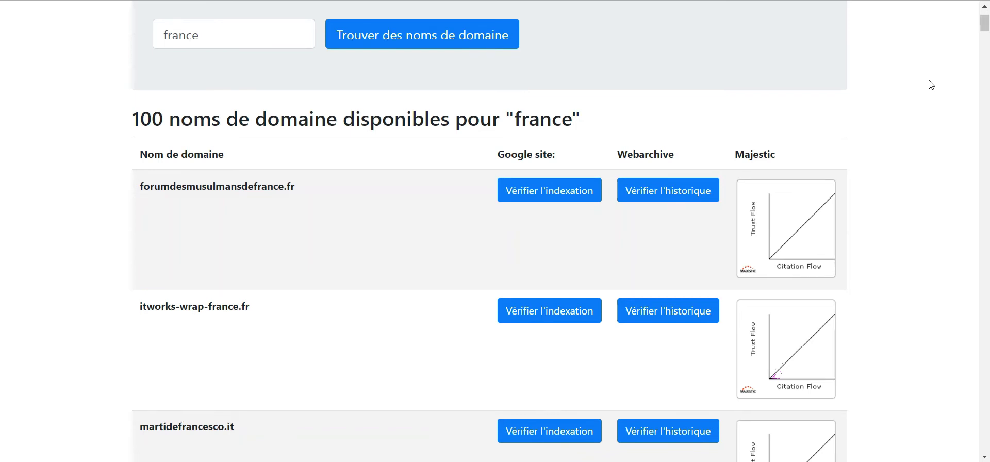
{"action": "scroll", "coordinate": [931, 85], "scroll_direction": "down", "scroll_amount": 2}
{"action": "left_click_drag", "start_coordinate": [982, 30], "coordinate": [982, 34]}
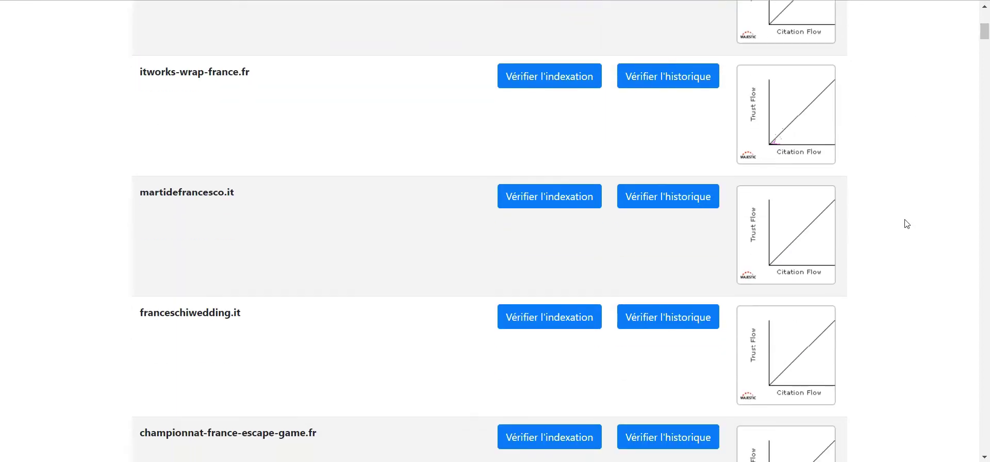
{"action": "scroll", "coordinate": [953, 93], "scroll_direction": "down", "scroll_amount": 8}
{"action": "scroll", "coordinate": [953, 93], "scroll_direction": "down", "scroll_amount": 8}
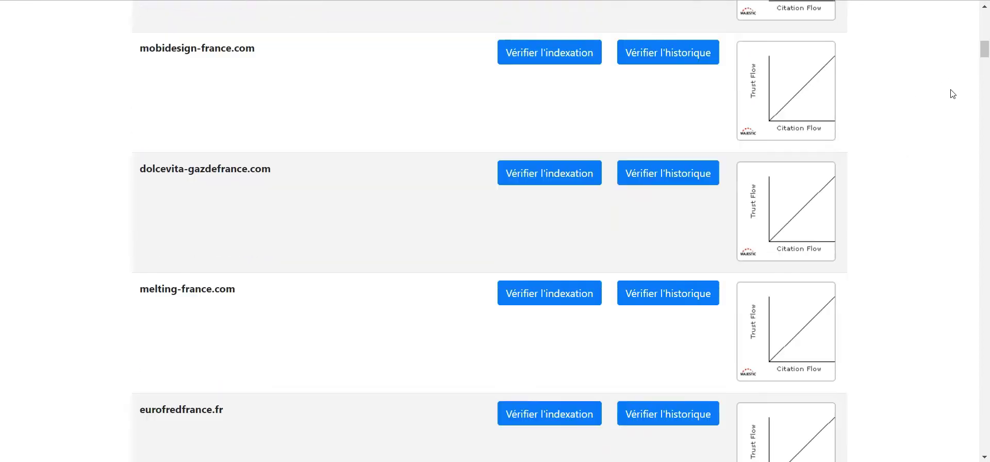
{"action": "scroll", "coordinate": [952, 94], "scroll_direction": "down", "scroll_amount": 6}
{"action": "scroll", "coordinate": [952, 94], "scroll_direction": "down", "scroll_amount": 10}
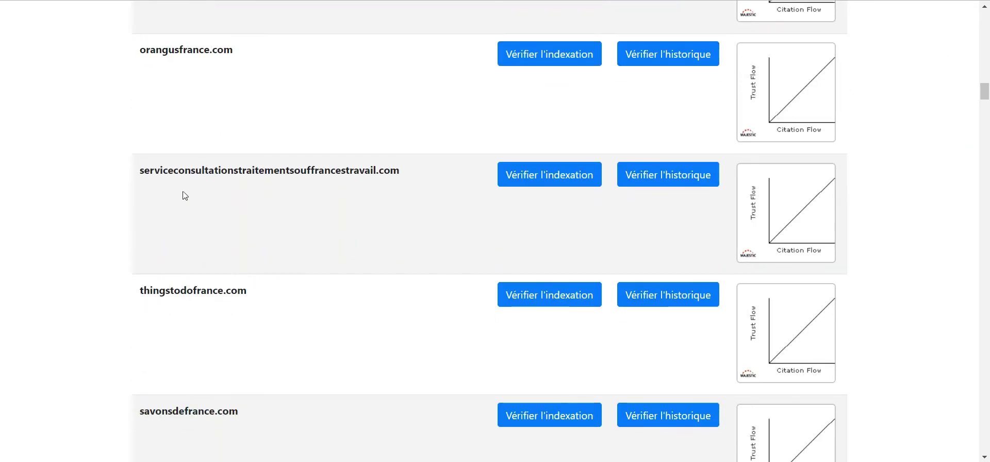
- Look through the remaining france domain names on Serimp.fr and their Majestic graphs down to the end of the results
{"action": "left_click_drag", "start_coordinate": [175, 294], "coordinate": [249, 295]}
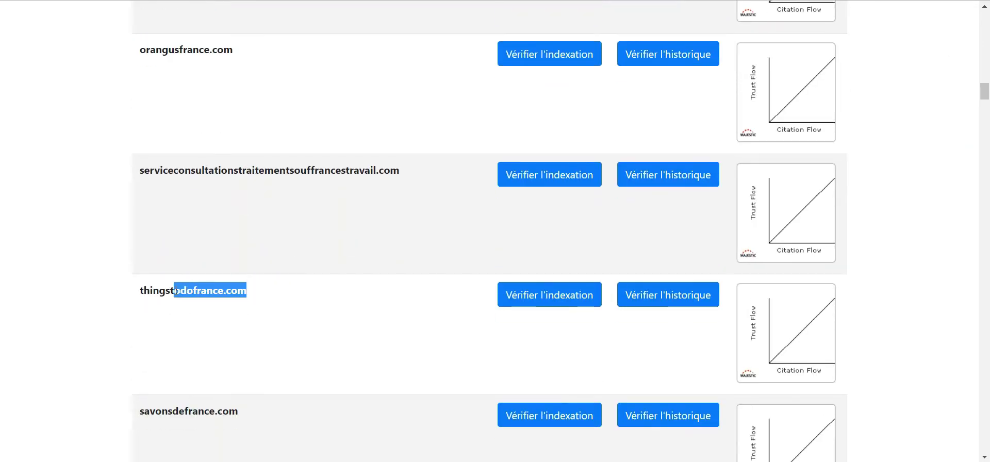
{"action": "left_click", "coordinate": [494, 226]}
{"action": "scroll", "coordinate": [494, 226], "scroll_direction": "down", "scroll_amount": 4}
{"action": "scroll", "coordinate": [804, 124], "scroll_direction": "down", "scroll_amount": 8}
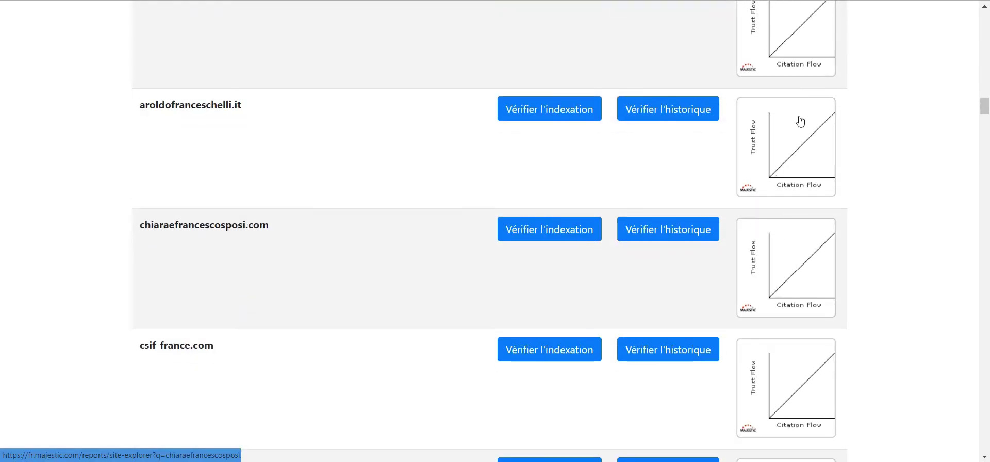
{"action": "scroll", "coordinate": [800, 65], "scroll_direction": "down", "scroll_amount": 20}
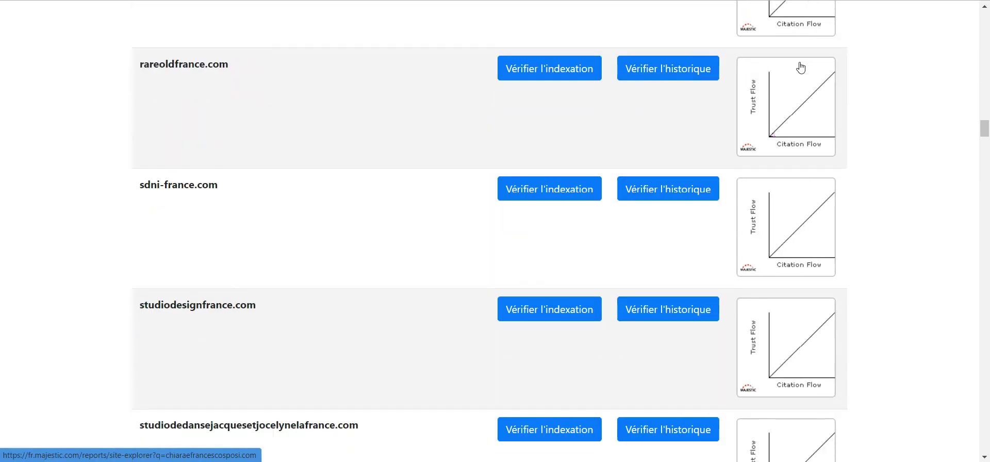
{"action": "scroll", "coordinate": [800, 67], "scroll_direction": "down", "scroll_amount": 8}
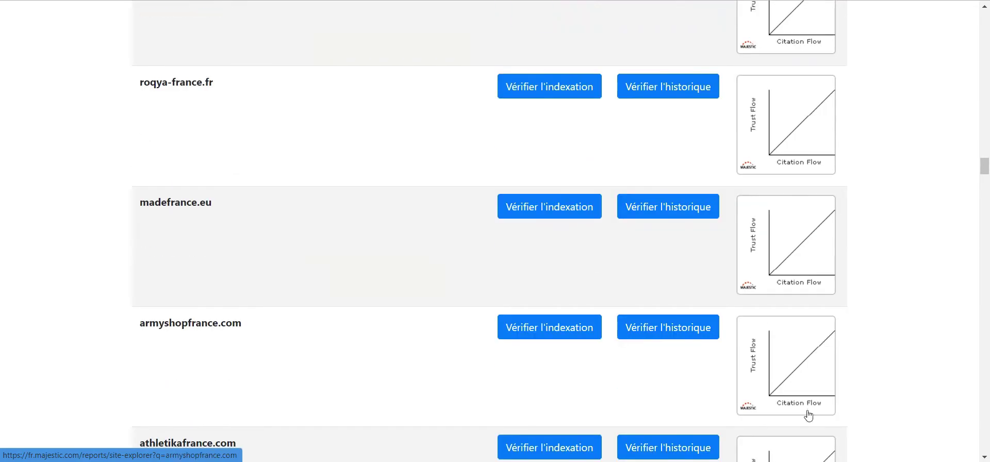
{"action": "scroll", "coordinate": [787, 325], "scroll_direction": "down", "scroll_amount": 20}
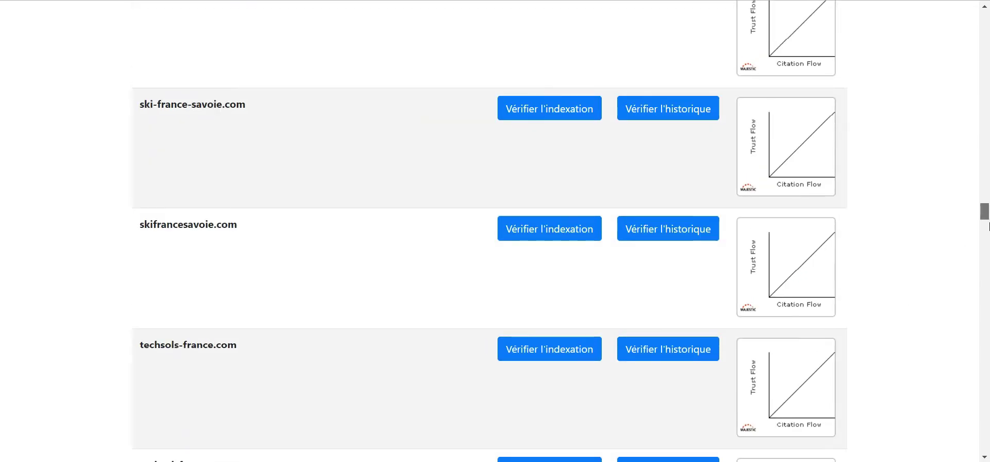
{"action": "left_click_drag", "start_coordinate": [988, 225], "coordinate": [984, 455]}
{"action": "scroll", "coordinate": [834, 336], "scroll_direction": "up", "scroll_amount": 4}
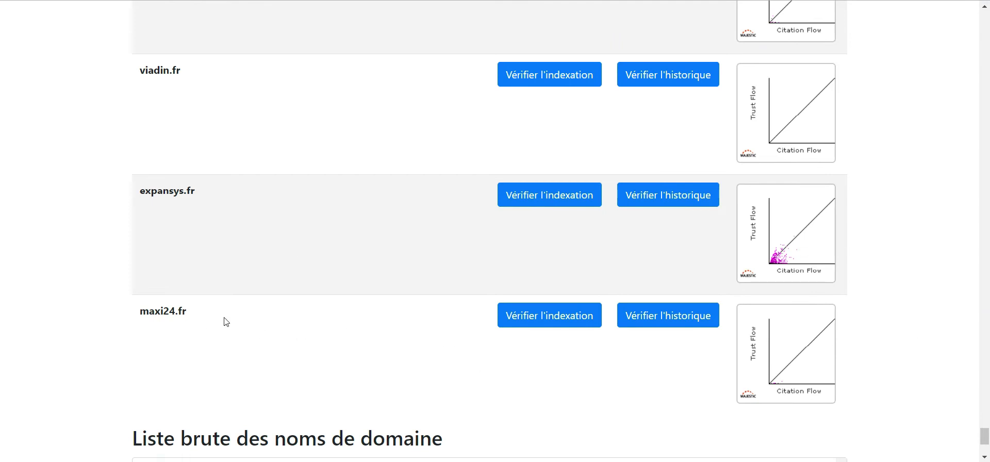
{"action": "left_click_drag", "start_coordinate": [201, 305], "coordinate": [189, 153]}
{"action": "scroll", "coordinate": [185, 111], "scroll_direction": "up", "scroll_amount": 2}
{"action": "scroll", "coordinate": [197, 135], "scroll_direction": "up", "scroll_amount": 15}
{"action": "scroll", "coordinate": [190, 141], "scroll_direction": "up", "scroll_amount": 20}
{"action": "scroll", "coordinate": [189, 152], "scroll_direction": "up", "scroll_amount": 16}
{"action": "right_click", "coordinate": [188, 153]}
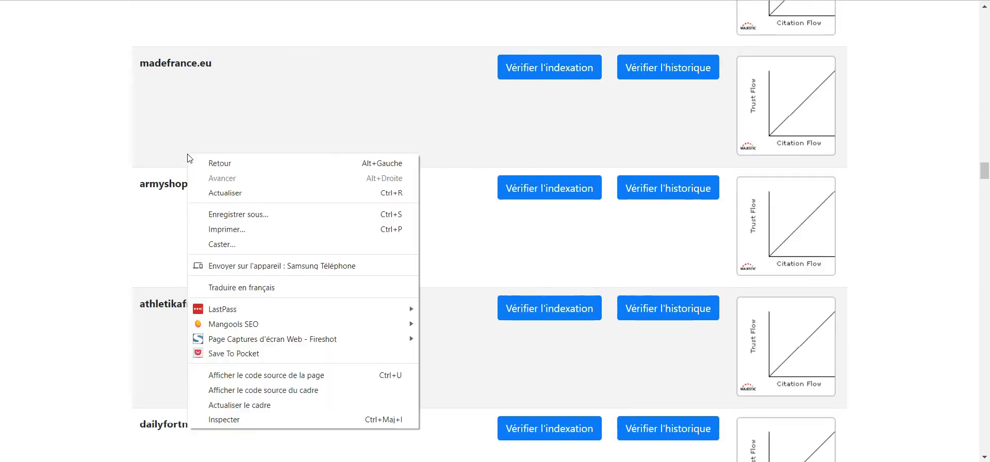
{"action": "left_click", "coordinate": [174, 126]}
{"action": "scroll", "coordinate": [174, 125], "scroll_direction": "up", "scroll_amount": 12}
{"action": "middle_click", "coordinate": [168, 113]}
{"action": "scroll", "coordinate": [168, 114], "scroll_direction": "up", "scroll_amount": 9}
{"action": "scroll", "coordinate": [132, 88], "scroll_direction": "up", "scroll_amount": 10}
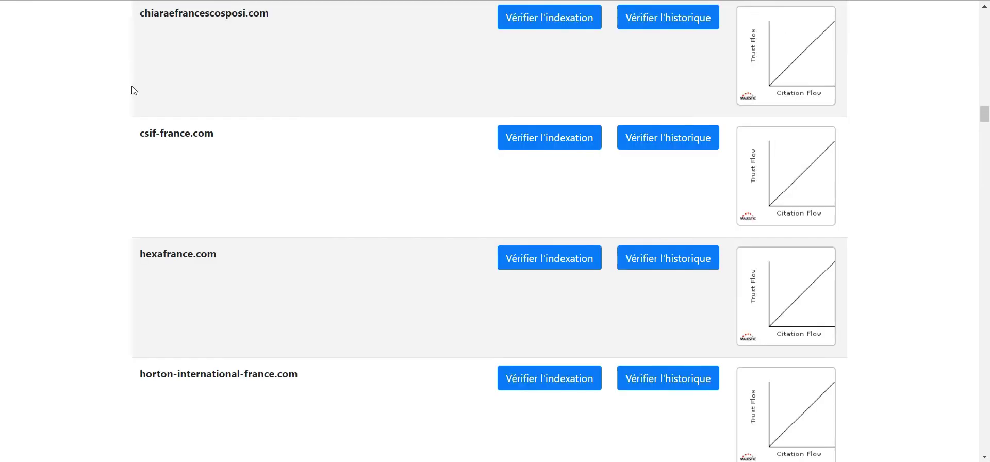
- Select and copy the domain names in the Serimp.fr results table from forumdesmusulmansdefrance.fr to maxi24.fr
{"action": "scroll", "coordinate": [139, 38], "scroll_direction": "up", "scroll_amount": 20}
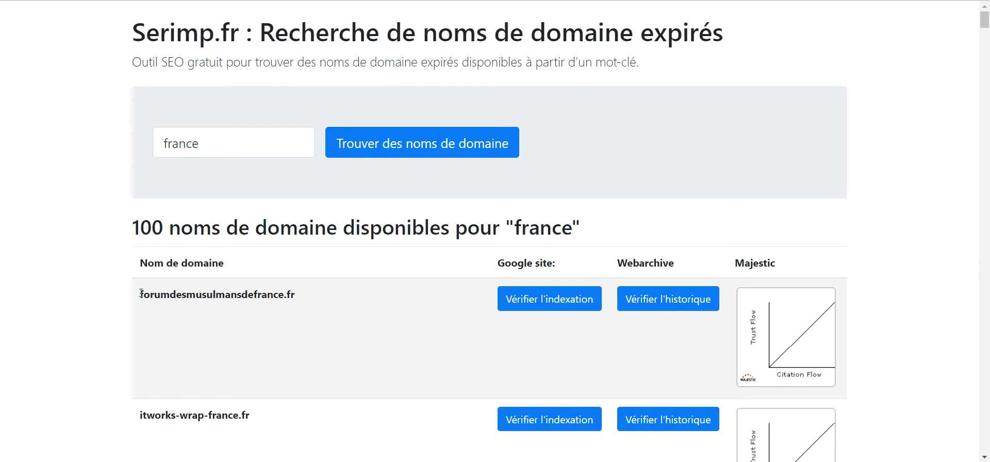
{"action": "left_click_drag", "start_coordinate": [141, 294], "coordinate": [155, 296]}
{"action": "scroll", "coordinate": [168, 305], "scroll_direction": "down", "scroll_amount": 20}
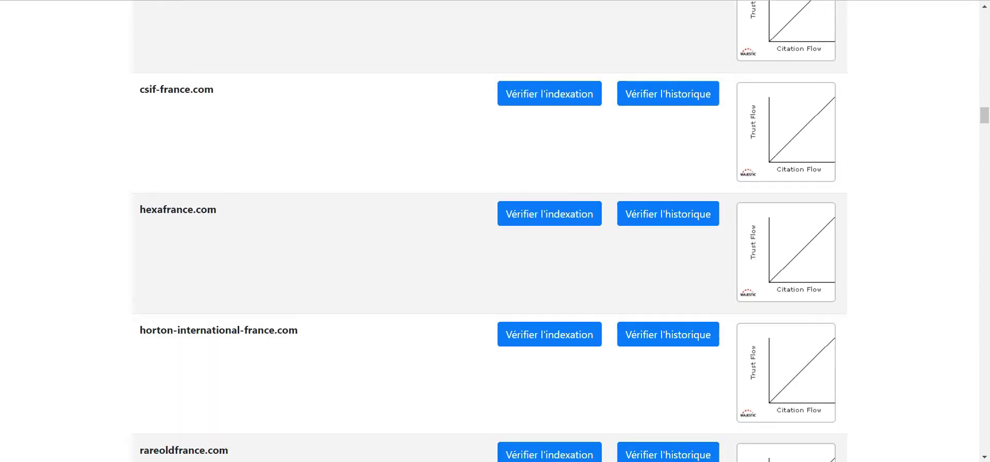
{"action": "left_click_drag", "start_coordinate": [168, 461], "coordinate": [453, 330]}
{"action": "left_click_drag", "start_coordinate": [462, 452], "coordinate": [216, 383]}
- Switch to BHM Domains Finder's list import, disable SEO metrics for unavailable domains and paste the copied domain names
{"action": "left_click", "coordinate": [170, 1]}
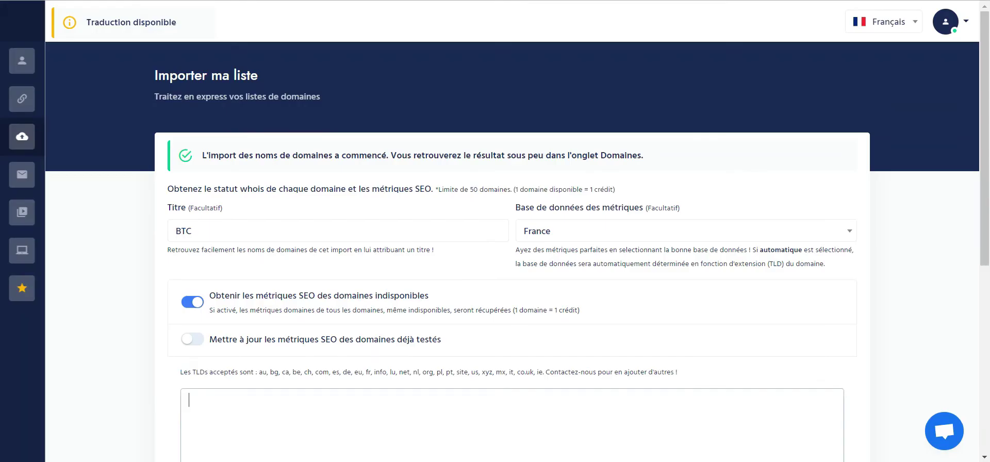
{"action": "scroll", "coordinate": [206, 174], "scroll_direction": "down", "scroll_amount": 2}
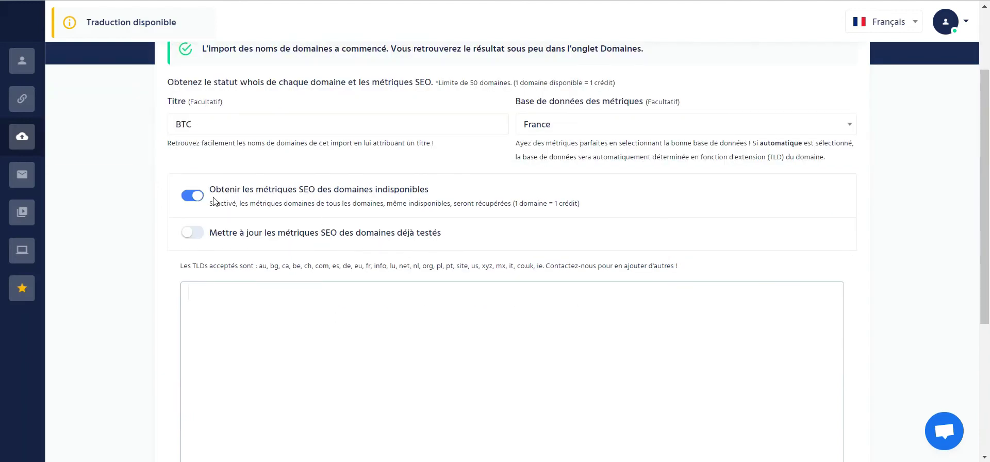
{"action": "left_click", "coordinate": [197, 197]}
{"action": "left_click", "coordinate": [291, 344]}
{"action": "key", "text": "ctrl+v"}
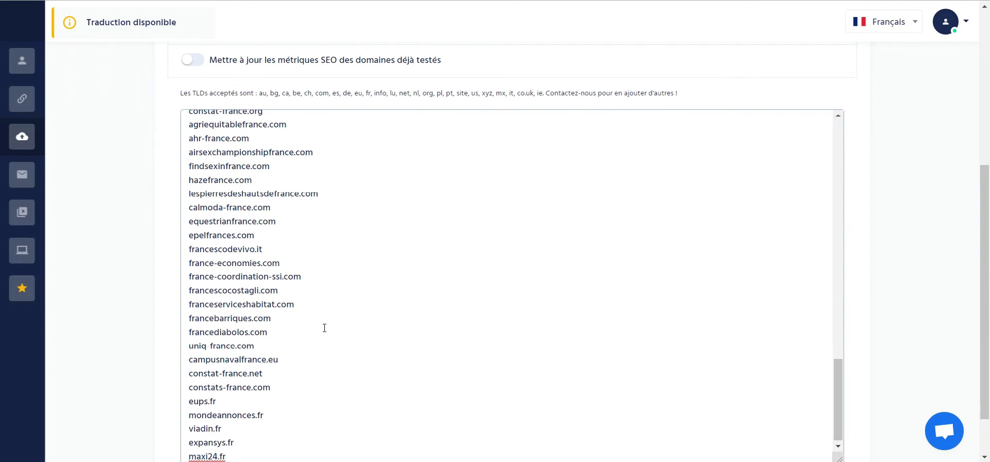
{"action": "scroll", "coordinate": [432, 316], "scroll_direction": "up", "scroll_amount": 10}
{"action": "scroll", "coordinate": [278, 221], "scroll_direction": "down", "scroll_amount": 10}
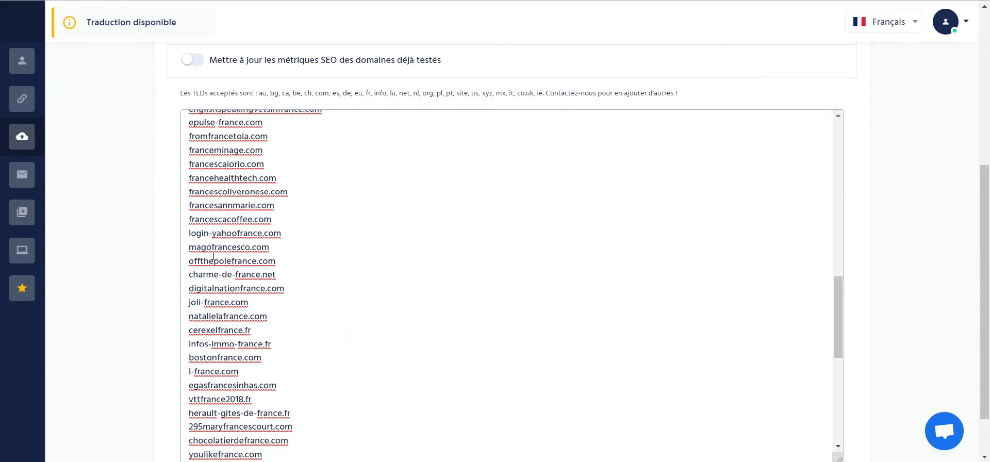
{"action": "scroll", "coordinate": [144, 233], "scroll_direction": "down", "scroll_amount": 1}
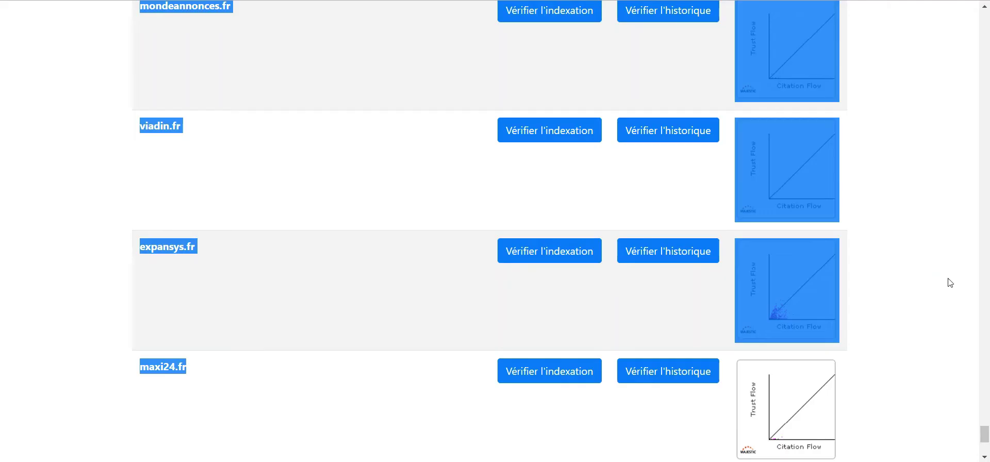
- Return to Serimp.fr and select the entire raw list of domain names below the results
{"action": "scroll", "coordinate": [950, 282], "scroll_direction": "down", "scroll_amount": 5}
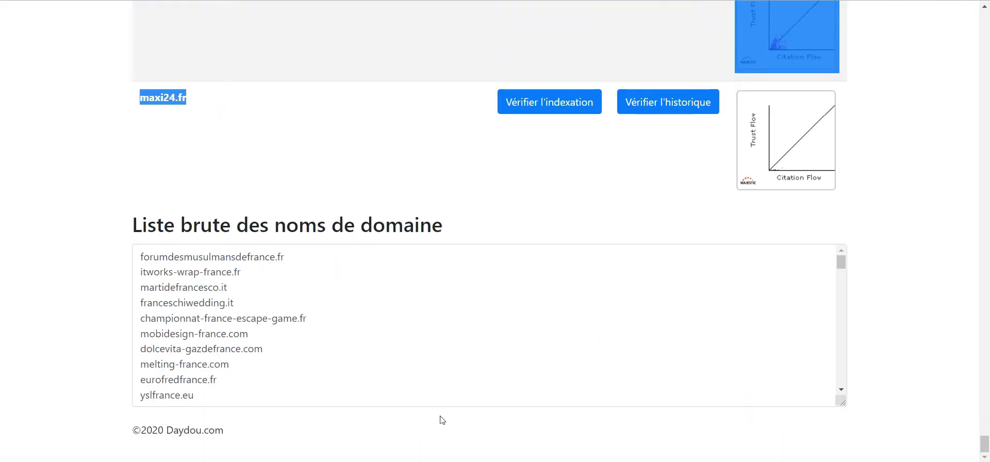
{"action": "left_click_drag", "start_coordinate": [250, 335], "coordinate": [309, 320]}
{"action": "scroll", "coordinate": [843, 269], "scroll_direction": "down", "scroll_amount": 3}
{"action": "scroll", "coordinate": [843, 269], "scroll_direction": "up", "scroll_amount": 4}
{"action": "key", "text": "ctrl+a"}
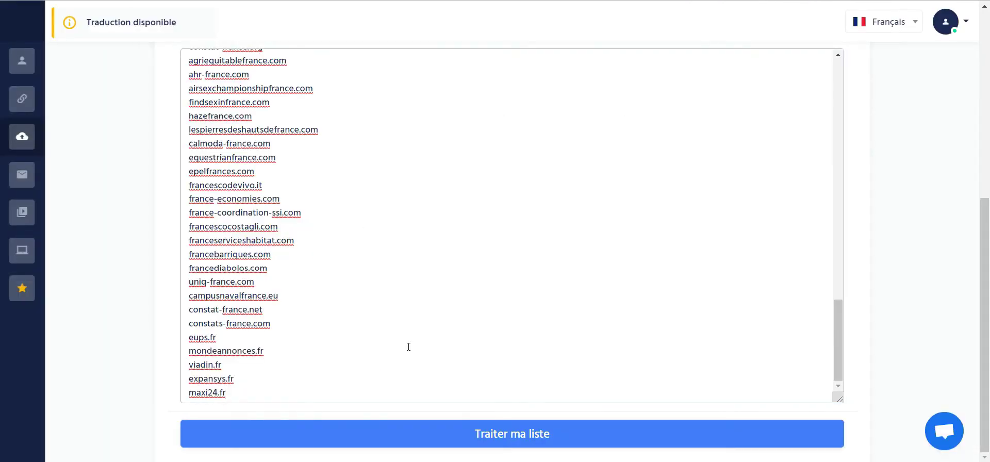
- Process the pasted france list in BHM Domains Finder, review the recognized domains and import them
{"action": "left_click", "coordinate": [542, 431]}
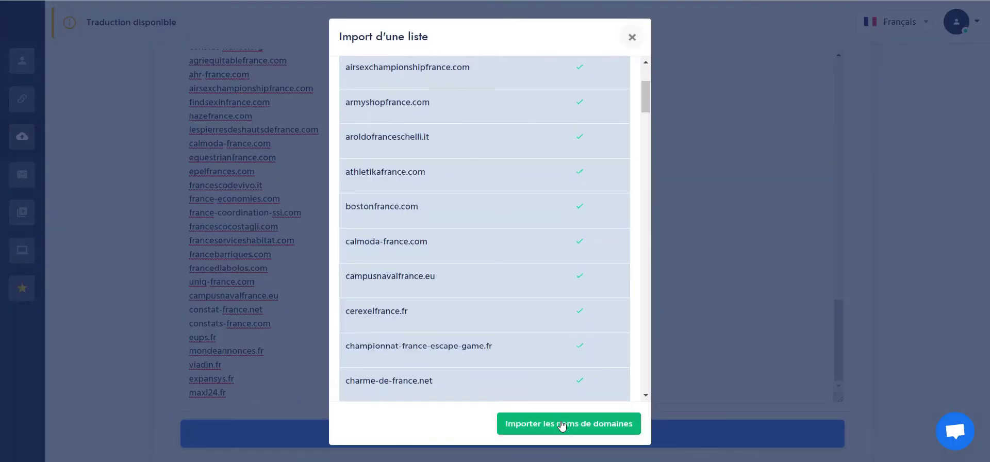
{"action": "scroll", "coordinate": [537, 143], "scroll_direction": "down", "scroll_amount": 10}
{"action": "scroll", "coordinate": [537, 141], "scroll_direction": "down", "scroll_amount": 12}
{"action": "scroll", "coordinate": [536, 141], "scroll_direction": "up", "scroll_amount": 14}
{"action": "scroll", "coordinate": [536, 141], "scroll_direction": "down", "scroll_amount": 2}
{"action": "scroll", "coordinate": [537, 142], "scroll_direction": "up", "scroll_amount": 12}
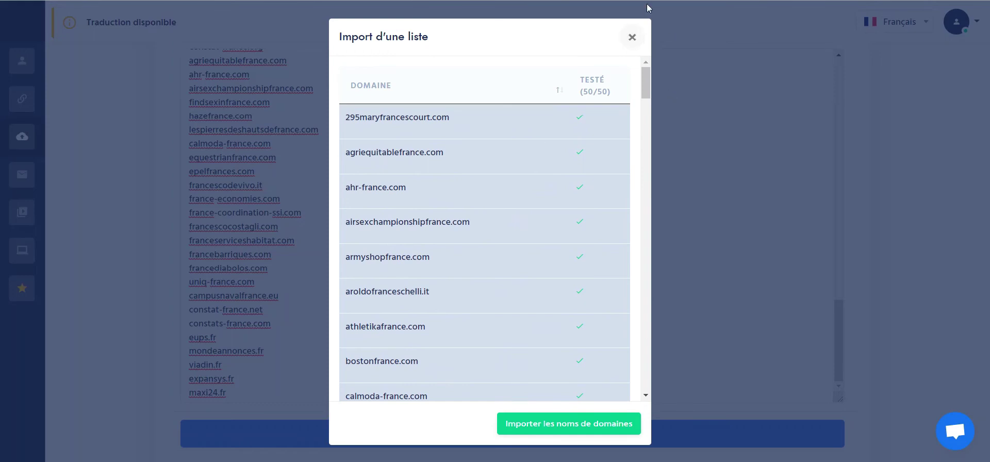
{"action": "left_click", "coordinate": [632, 37]}
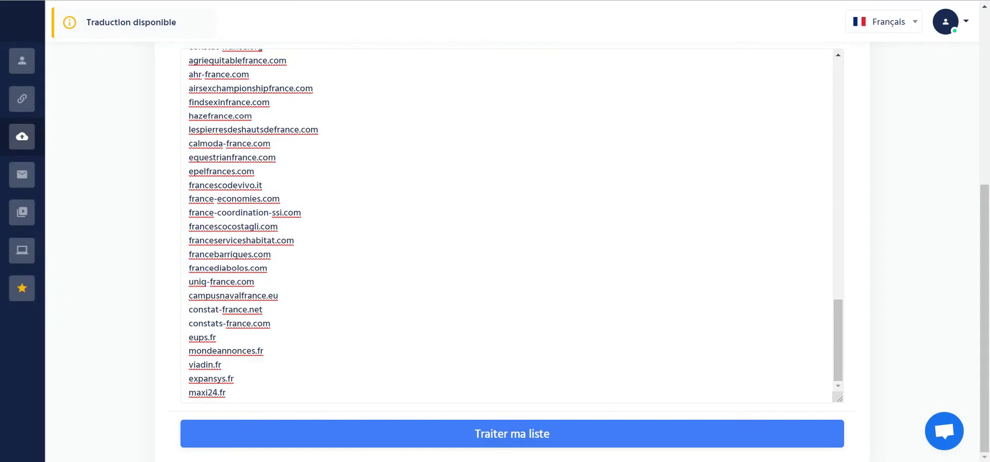
{"action": "left_click", "coordinate": [444, 428]}
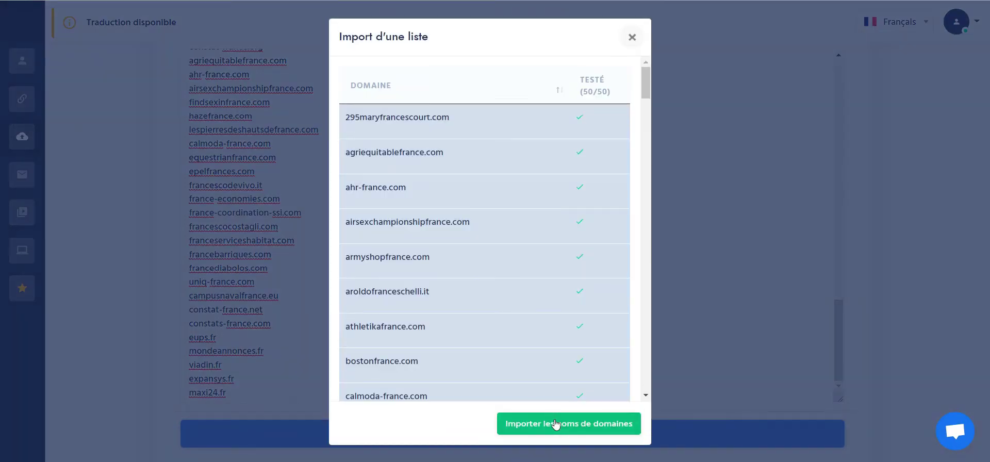
{"action": "left_click", "coordinate": [553, 423]}
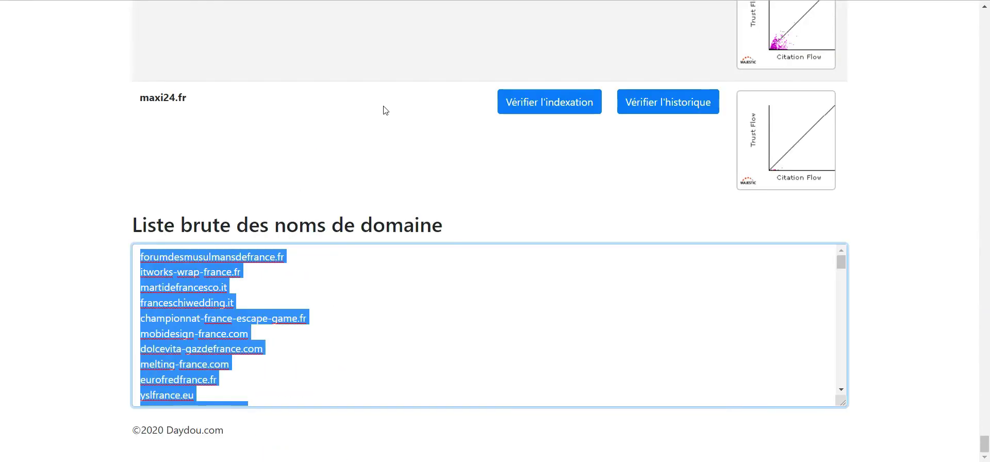
- Switch to DomExpire's current auctions and look through the auctioned domain names and their metrics
{"action": "scroll", "coordinate": [384, 110], "scroll_direction": "up", "scroll_amount": 10}
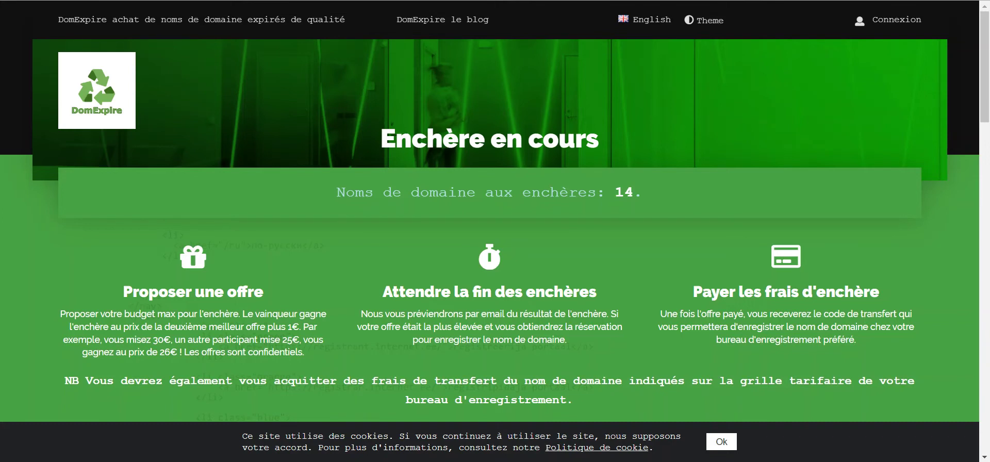
{"action": "scroll", "coordinate": [371, 212], "scroll_direction": "down", "scroll_amount": 10}
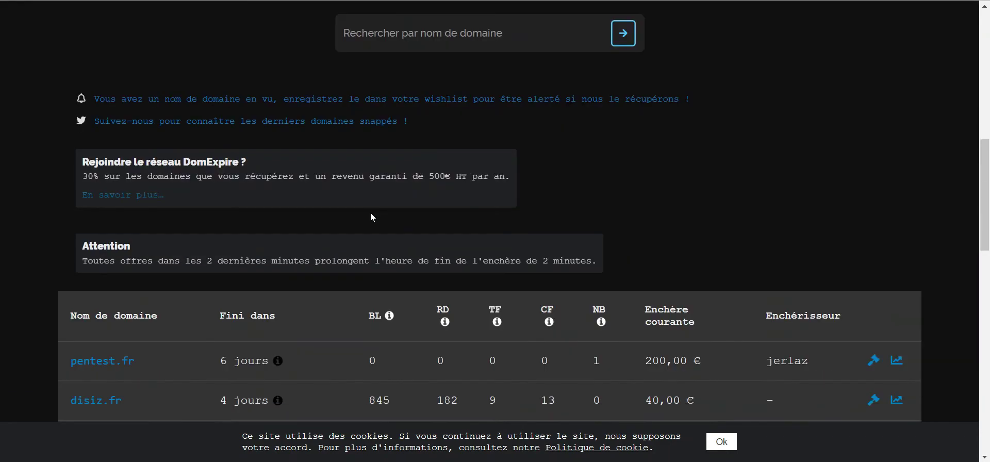
{"action": "scroll", "coordinate": [372, 216], "scroll_direction": "down", "scroll_amount": 10}
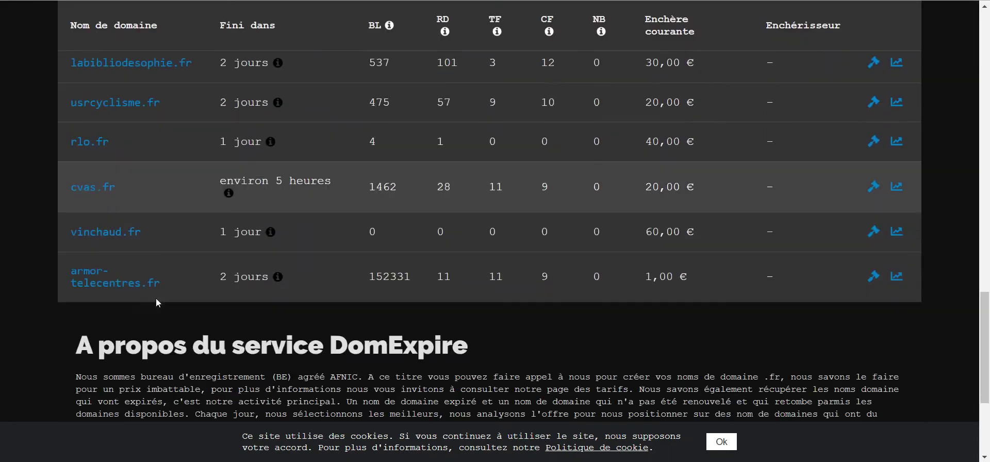
{"action": "scroll", "coordinate": [428, 296], "scroll_direction": "up", "scroll_amount": 2}
- Select and copy the DomExpire auction table rows from pentest.fr to armor-telecentres.fr
{"action": "left_click_drag", "start_coordinate": [165, 391], "coordinate": [69, 371]}
{"action": "scroll", "coordinate": [161, 339], "scroll_direction": "down", "scroll_amount": 1}
{"action": "scroll", "coordinate": [175, 330], "scroll_direction": "down", "scroll_amount": 4}
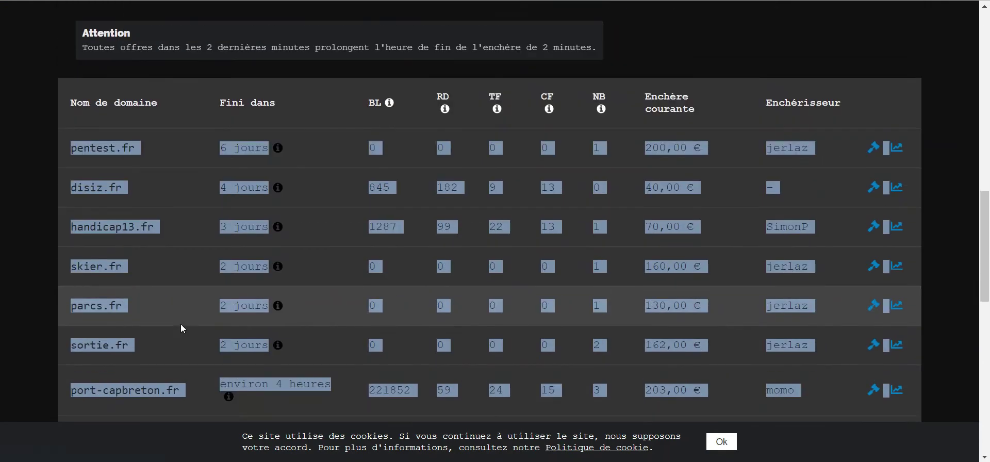
{"action": "scroll", "coordinate": [516, 328], "scroll_direction": "down", "scroll_amount": 2}
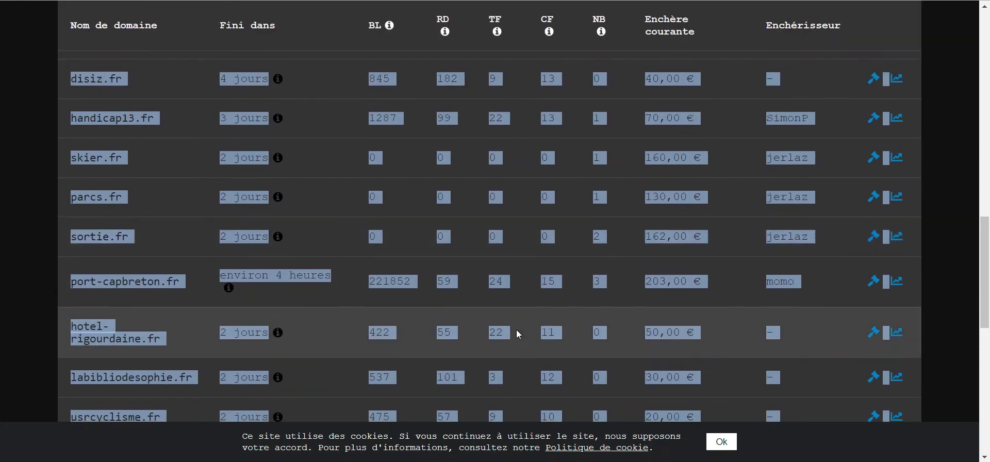
{"action": "scroll", "coordinate": [459, 340], "scroll_direction": "down", "scroll_amount": 2}
{"action": "scroll", "coordinate": [384, 338], "scroll_direction": "up", "scroll_amount": 2}
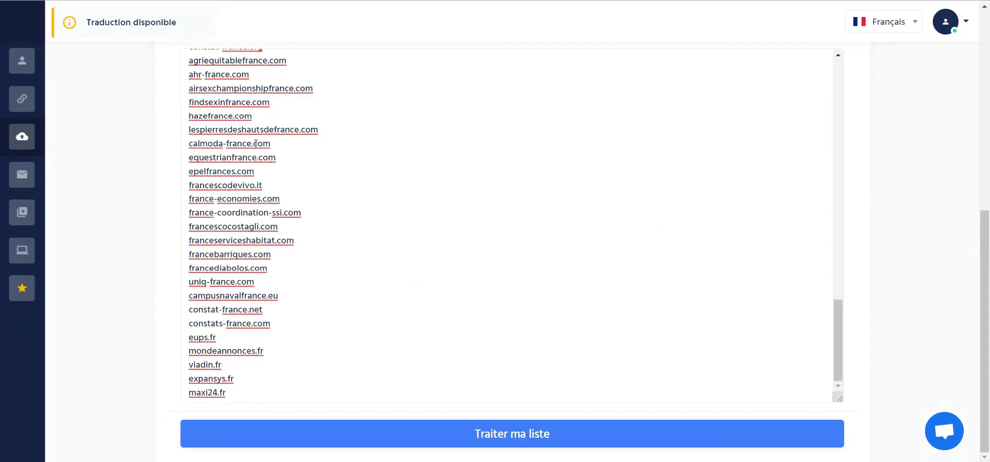
- Replace the domain list in BHM Domains Finder's import form with the rows copied from DomExpire
{"action": "left_click", "coordinate": [256, 144]}
{"action": "key", "text": "ctrl+a"}
{"action": "key", "text": "ctrl+v"}
{"action": "left_click_drag", "start_coordinate": [435, 309], "coordinate": [265, 37]}
{"action": "left_click", "coordinate": [378, 277]}
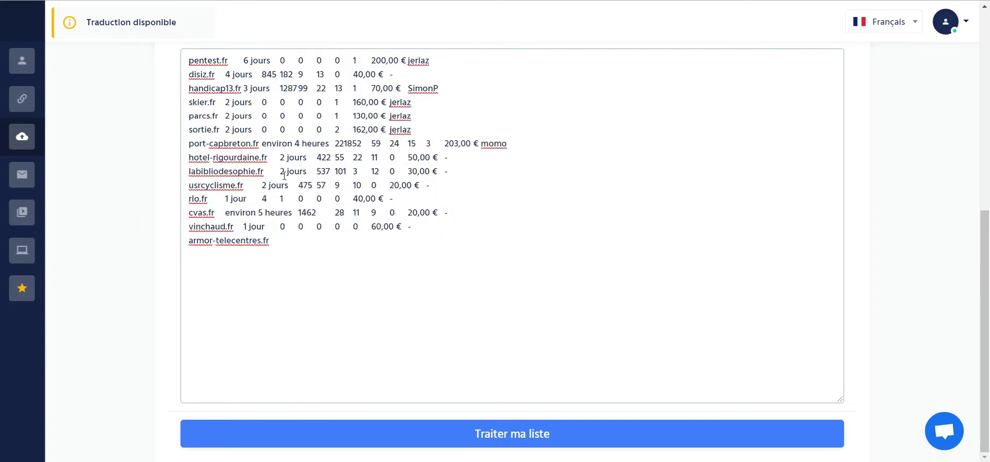
{"action": "left_click_drag", "start_coordinate": [212, 61], "coordinate": [393, 252]}
{"action": "left_click", "coordinate": [393, 251]}
- Process the DomExpire list, check which domain names are extracted from it and close the import dialog
{"action": "left_click", "coordinate": [504, 425]}
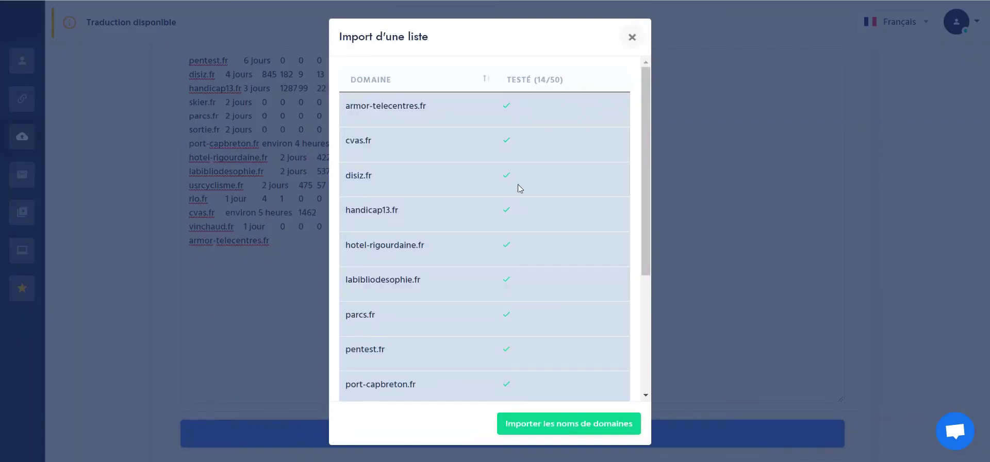
{"action": "scroll", "coordinate": [518, 186], "scroll_direction": "down", "scroll_amount": 3}
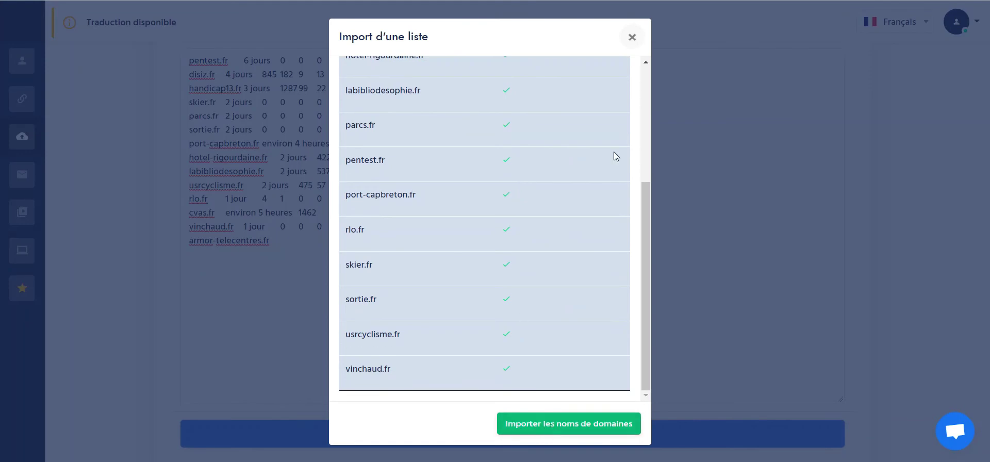
{"action": "left_click", "coordinate": [638, 34]}
- Enable SEO metrics for unavailable domains, reprocess the DomExpire list and import its domain names
{"action": "scroll", "coordinate": [454, 258], "scroll_direction": "up", "scroll_amount": 4}
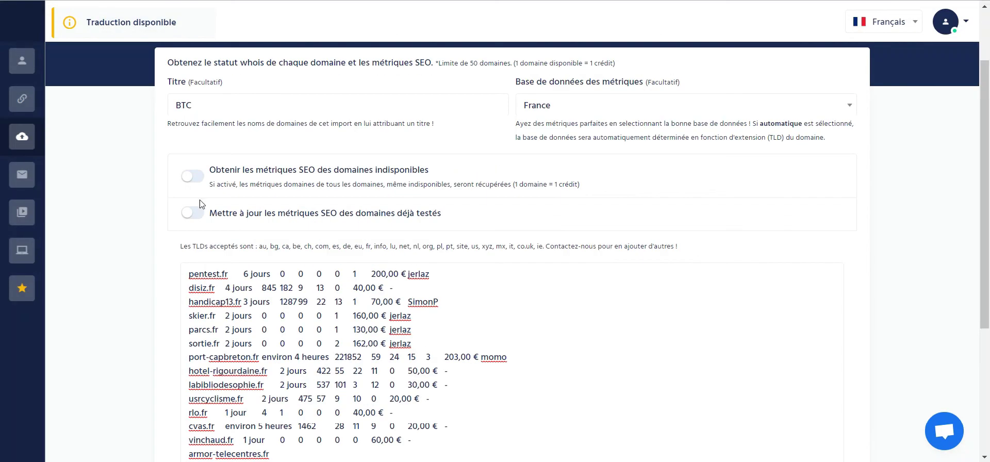
{"action": "left_click", "coordinate": [194, 176]}
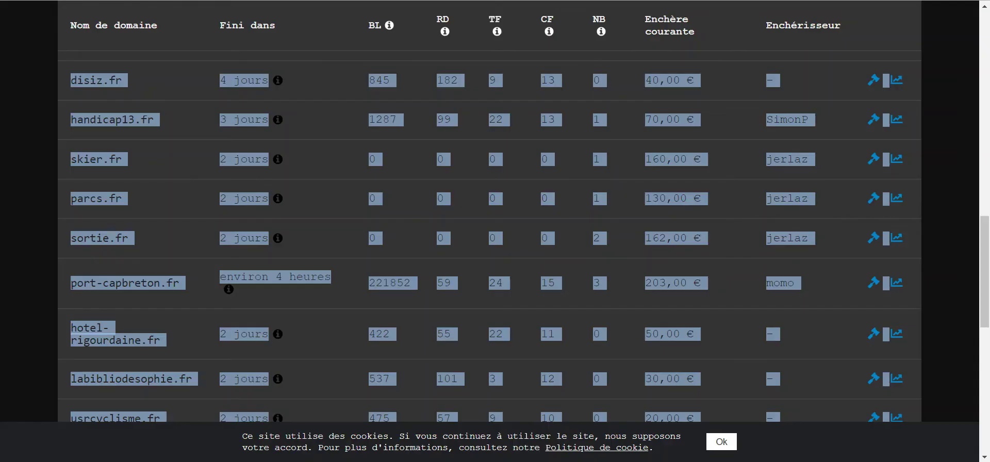
{"action": "scroll", "coordinate": [358, 209], "scroll_direction": "up", "scroll_amount": 10}
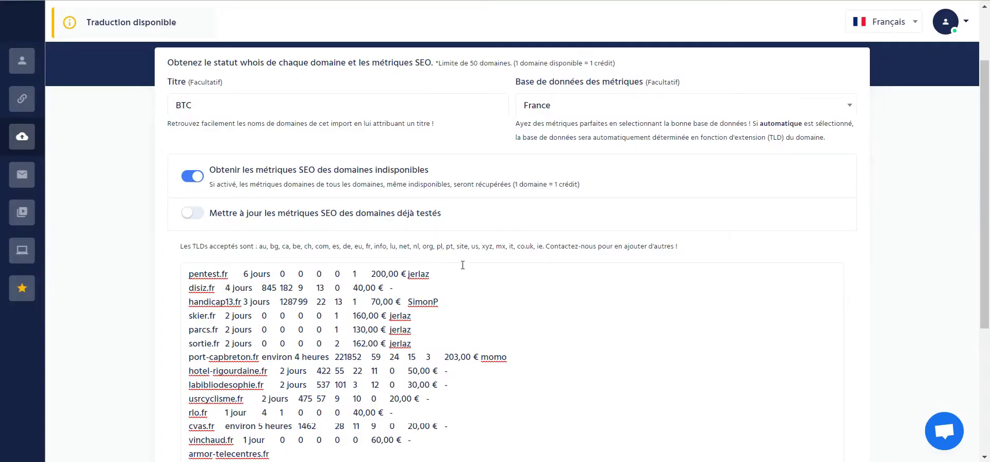
{"action": "scroll", "coordinate": [464, 268], "scroll_direction": "down", "scroll_amount": 5}
{"action": "left_click", "coordinate": [525, 432]}
{"action": "scroll", "coordinate": [471, 256], "scroll_direction": "up", "scroll_amount": 5}
{"action": "left_click", "coordinate": [579, 425]}
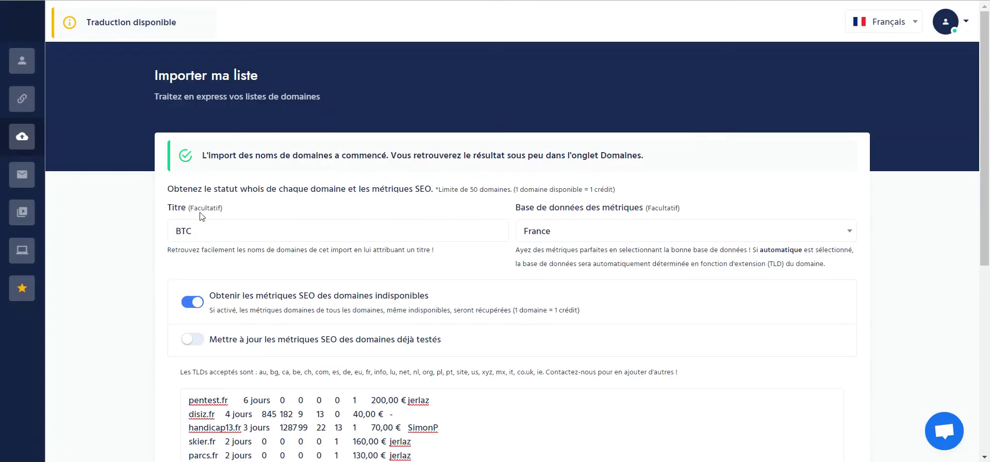
{"action": "left_click_drag", "start_coordinate": [290, 218], "coordinate": [140, 221]}
{"action": "left_click", "coordinate": [187, 232]}
{"action": "double_click", "coordinate": [180, 231]}
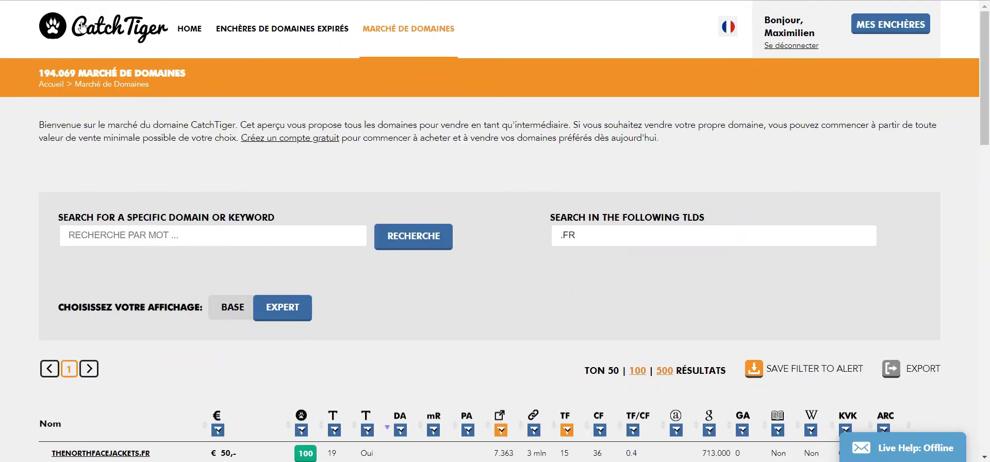
- Switch to CatchTiger's domain marketplace and examine the .FR domains with their prices, backlink counts, TF and CF
{"action": "mouse_move", "coordinate": [986, 52]}
{"action": "left_mouse_down"}
{"action": "mouse_move", "coordinate": [986, 225]}
{"action": "mouse_move", "coordinate": [978, 56]}
{"action": "left_mouse_up"}
{"action": "scroll", "coordinate": [246, 151], "scroll_direction": "down", "scroll_amount": 4}
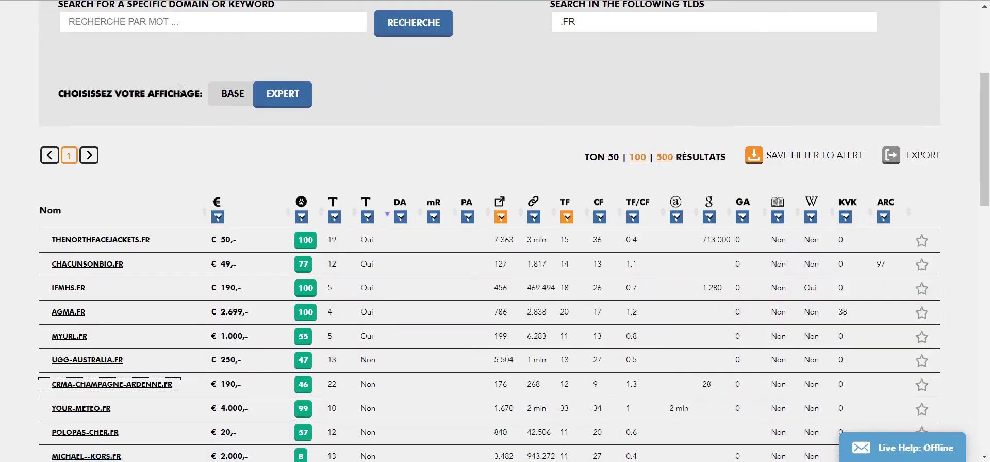
{"action": "scroll", "coordinate": [170, 119], "scroll_direction": "up", "scroll_amount": 2}
{"action": "left_click", "coordinate": [206, 22]}
{"action": "scroll", "coordinate": [208, 144], "scroll_direction": "down", "scroll_amount": 2}
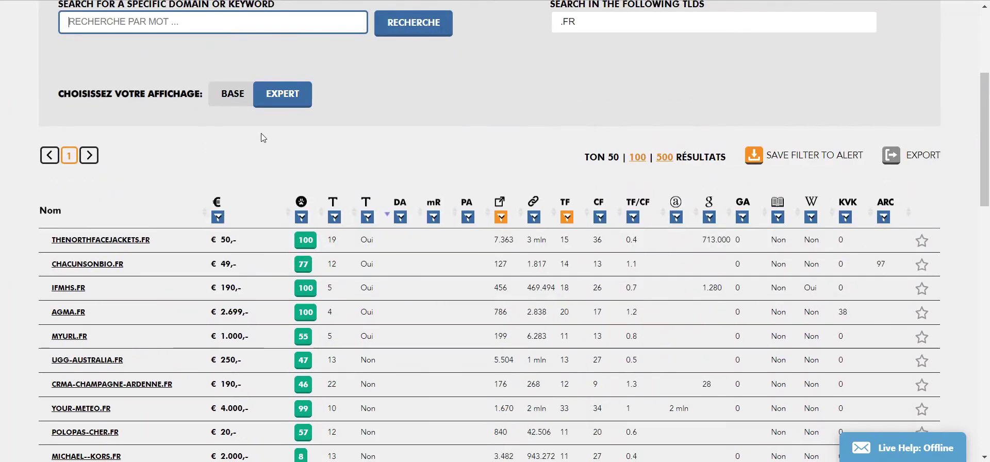
{"action": "scroll", "coordinate": [407, 158], "scroll_direction": "down", "scroll_amount": 6}
{"action": "scroll", "coordinate": [405, 222], "scroll_direction": "up", "scroll_amount": 2}
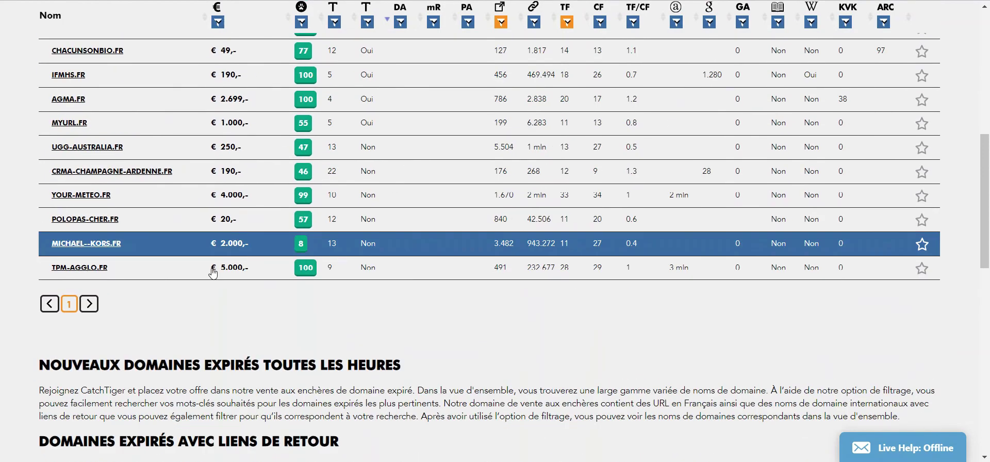
{"action": "scroll", "coordinate": [133, 111], "scroll_direction": "up", "scroll_amount": 5}
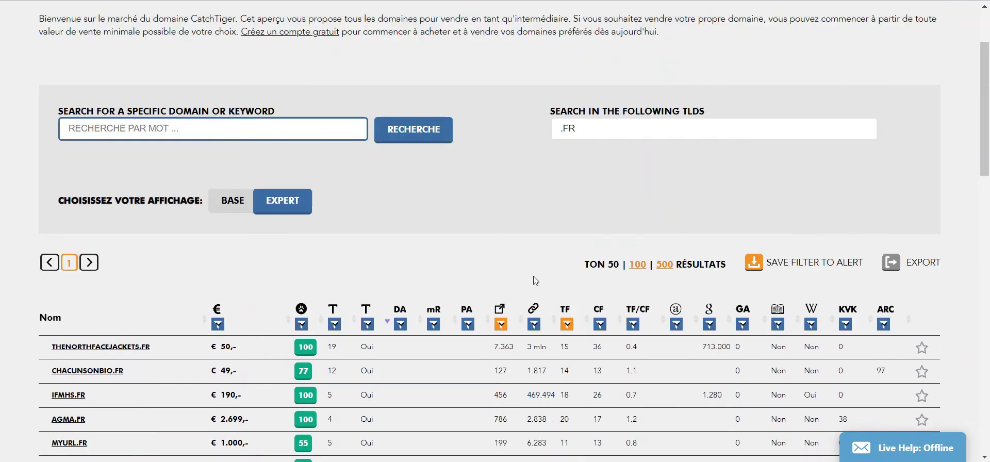
- Check the domain extensions offered in CatchTiger's TLD filter and close the filter without changing it
{"action": "left_click", "coordinate": [585, 124]}
{"action": "scroll", "coordinate": [404, 266], "scroll_direction": "down", "scroll_amount": 10}
{"action": "scroll", "coordinate": [405, 266], "scroll_direction": "down", "scroll_amount": 5}
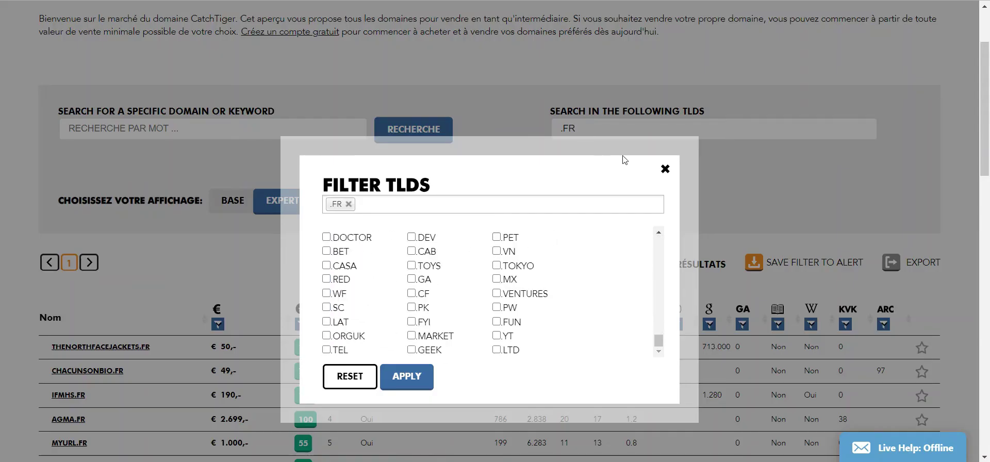
{"action": "left_click", "coordinate": [665, 169]}
- Try to export the filtered .FR marketplace list from CatchTiger, and close the export dialog
{"action": "scroll", "coordinate": [660, 288], "scroll_direction": "down", "scroll_amount": 3}
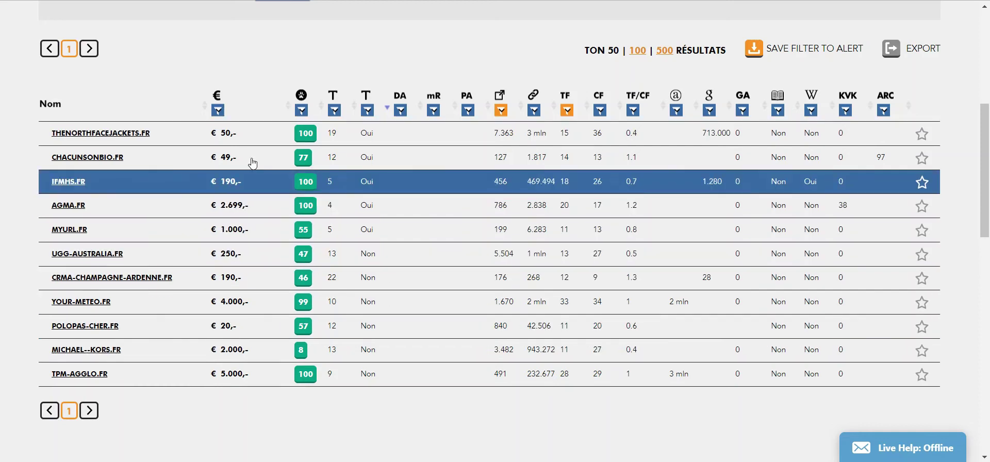
{"action": "scroll", "coordinate": [814, 251], "scroll_direction": "up", "scroll_amount": 4}
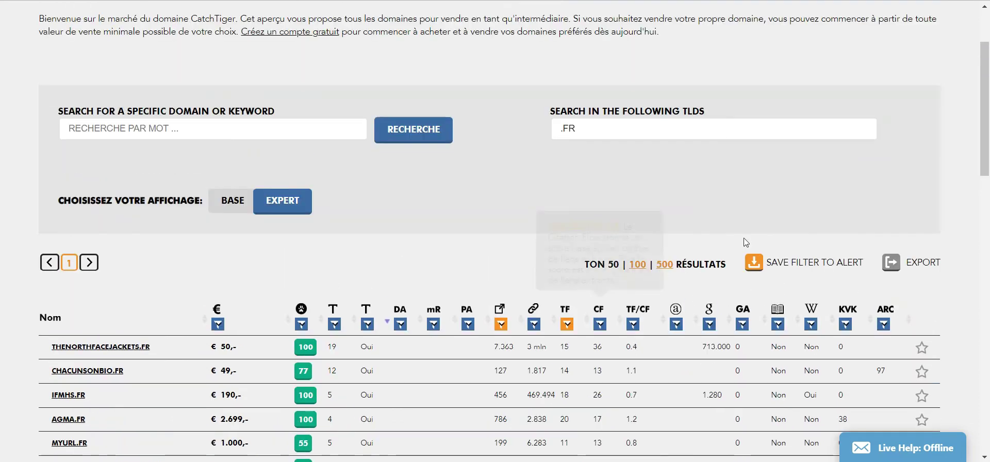
{"action": "left_click", "coordinate": [899, 267]}
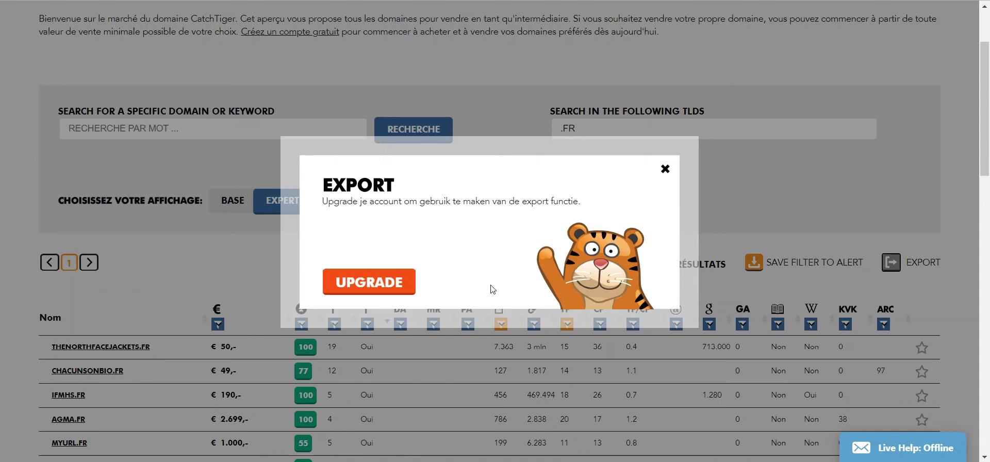
{"action": "left_click", "coordinate": [664, 170]}
- Select the CatchTiger rows from THENORTHFACEJACKETS.FR to TPM-AGGLO.FR and place the cursor in BHM Domains Finder's import list
{"action": "scroll", "coordinate": [732, 173], "scroll_direction": "down", "scroll_amount": 4}
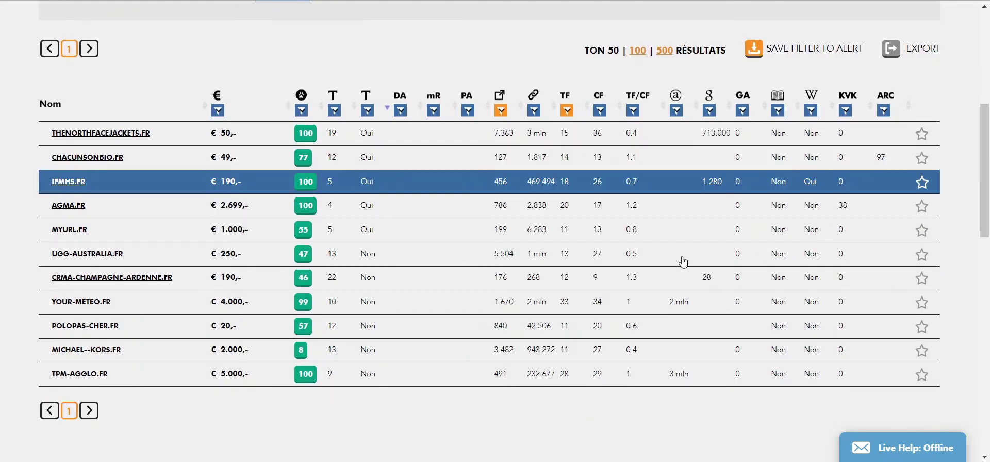
{"action": "left_click_drag", "start_coordinate": [32, 133], "coordinate": [188, 386]}
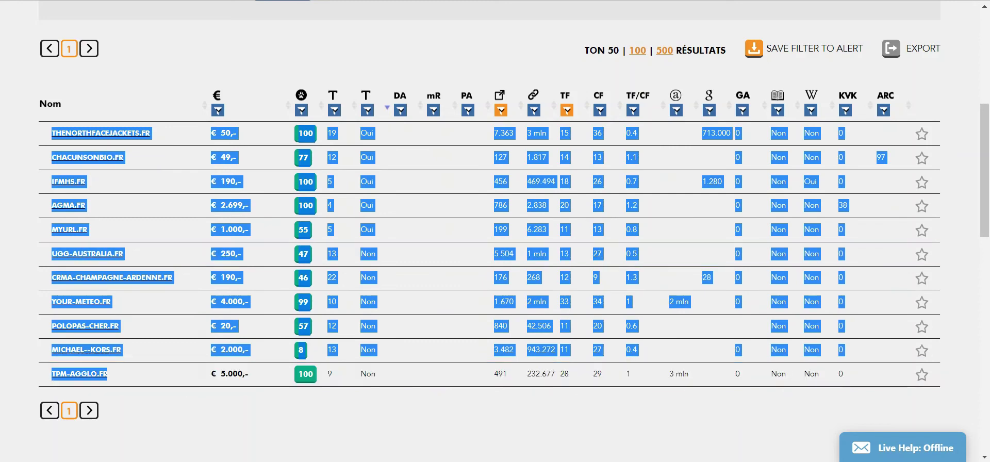
{"action": "left_click", "coordinate": [156, 1]}
{"action": "scroll", "coordinate": [287, 389], "scroll_direction": "down", "scroll_amount": 2}
{"action": "left_click_drag", "start_coordinate": [266, 321], "coordinate": [298, 388]}
{"action": "left_click", "coordinate": [298, 388]}
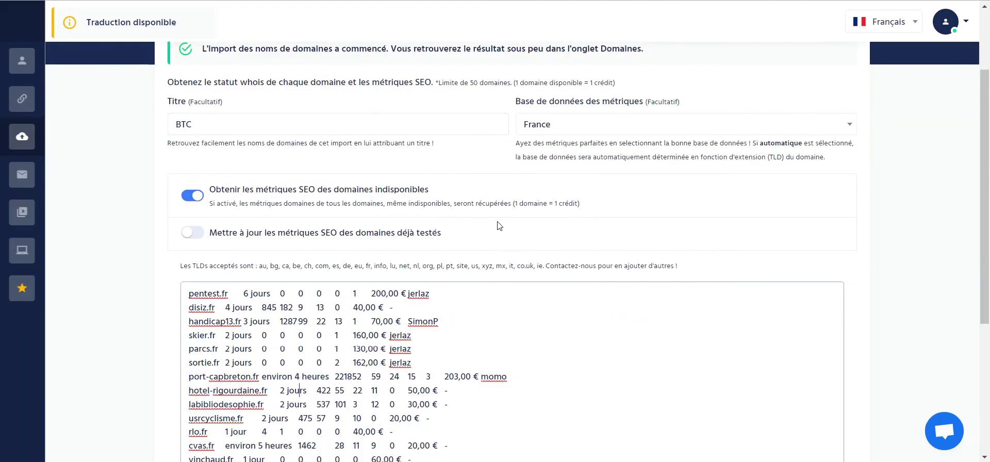
- Reload the domain names dashboard in BHM Domains Finder and show the unavailable domains
{"action": "key", "text": "ctrl+Tab"}
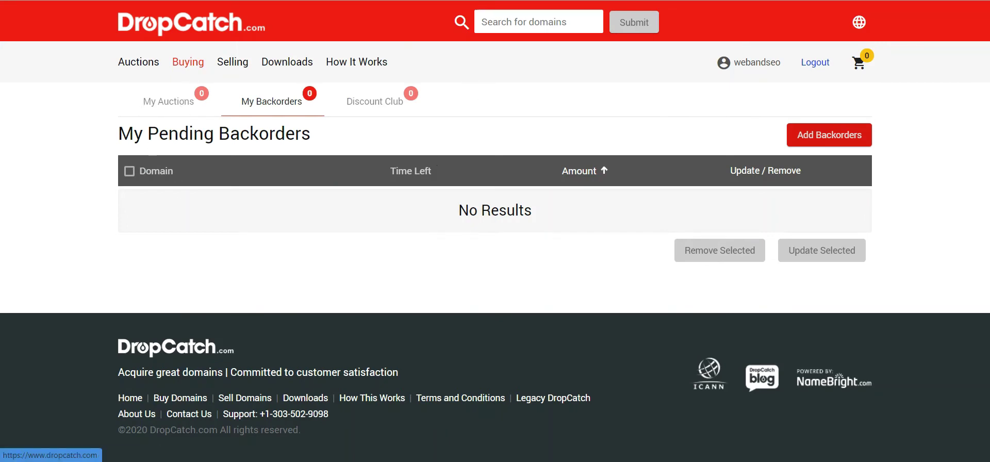
{"action": "key", "text": "ctrl+Tab"}
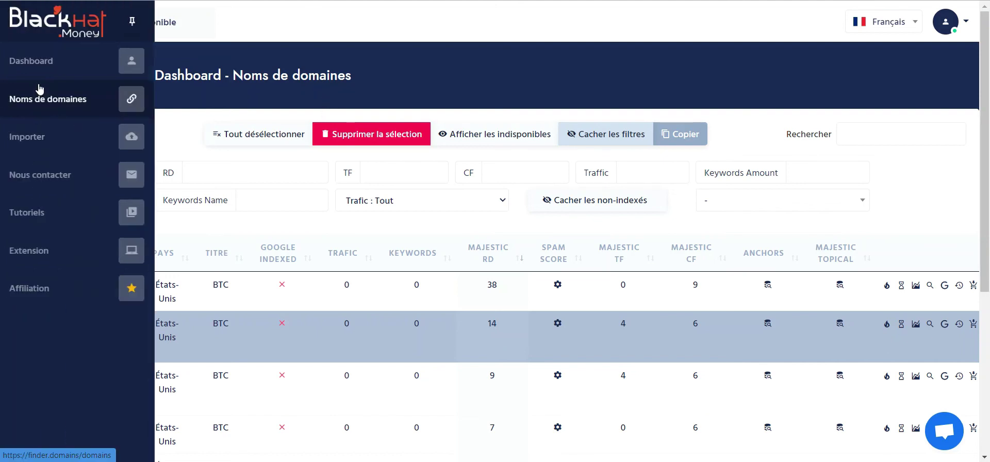
{"action": "mouse_move", "coordinate": [22, 145]}
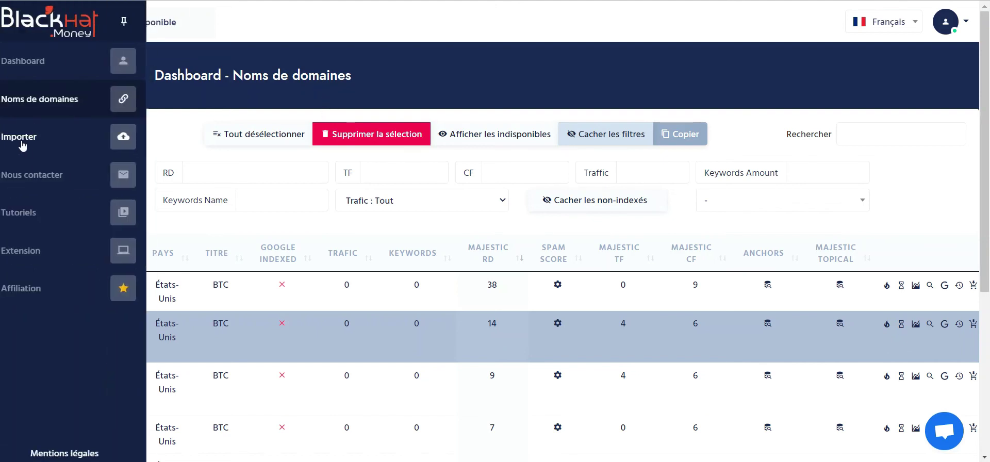
{"action": "left_click", "coordinate": [38, 112]}
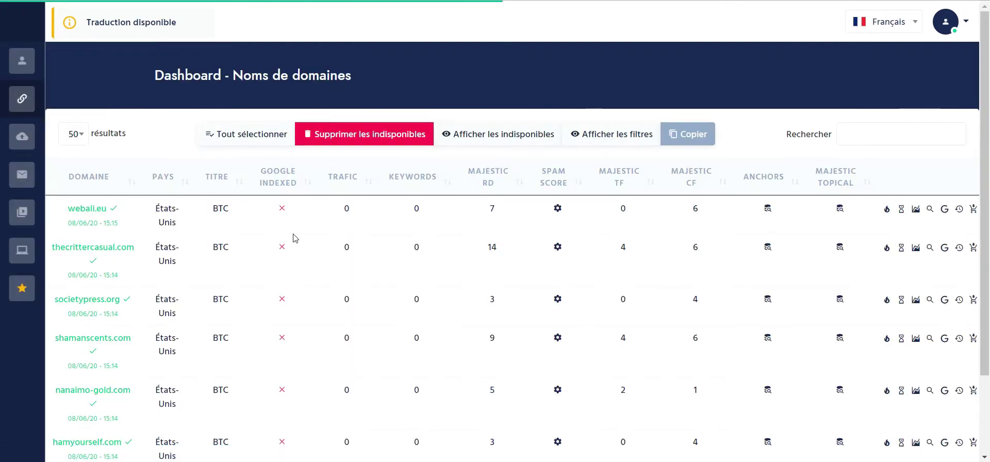
{"action": "scroll", "coordinate": [229, 192], "scroll_direction": "down", "scroll_amount": 3}
{"action": "scroll", "coordinate": [229, 192], "scroll_direction": "up", "scroll_amount": 3}
{"action": "left_click", "coordinate": [536, 137]}
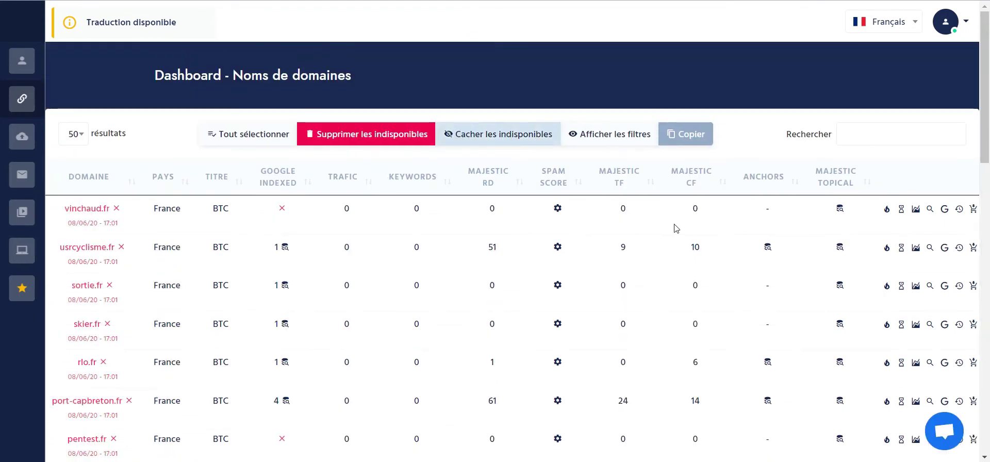
- Sort the domains by descending Majestic RD, review the metrics of the DomExpire domains and copy the name labibliodesophie.fr
{"action": "left_click", "coordinate": [489, 182]}
{"action": "left_click", "coordinate": [489, 182]}
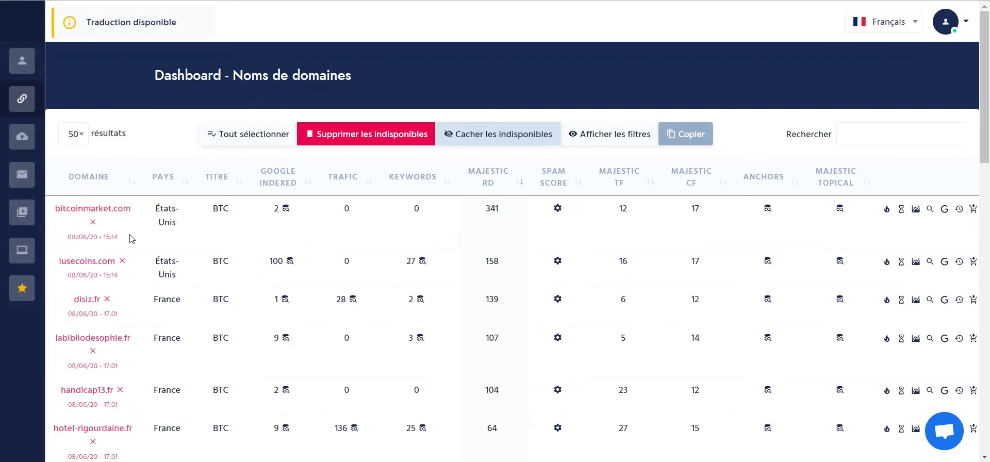
{"action": "scroll", "coordinate": [132, 237], "scroll_direction": "down", "scroll_amount": 2}
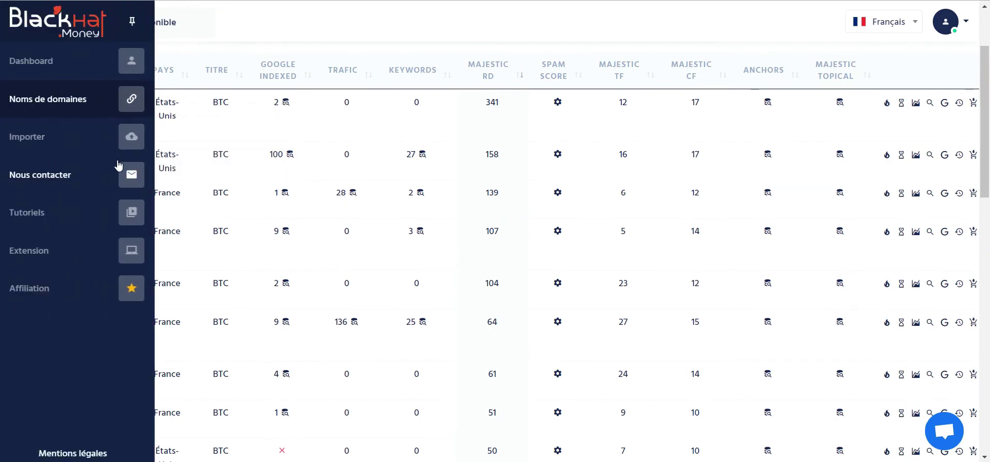
{"action": "scroll", "coordinate": [138, 190], "scroll_direction": "down", "scroll_amount": 2}
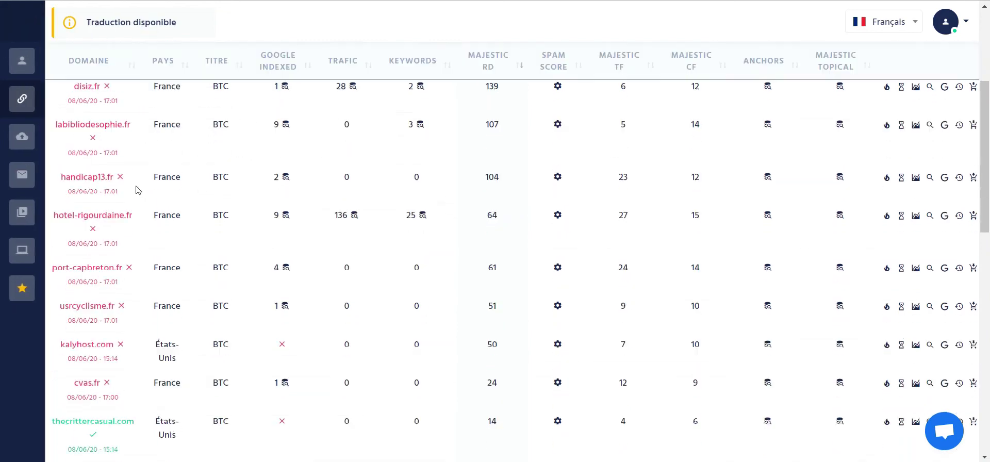
{"action": "left_click", "coordinate": [91, 126]}
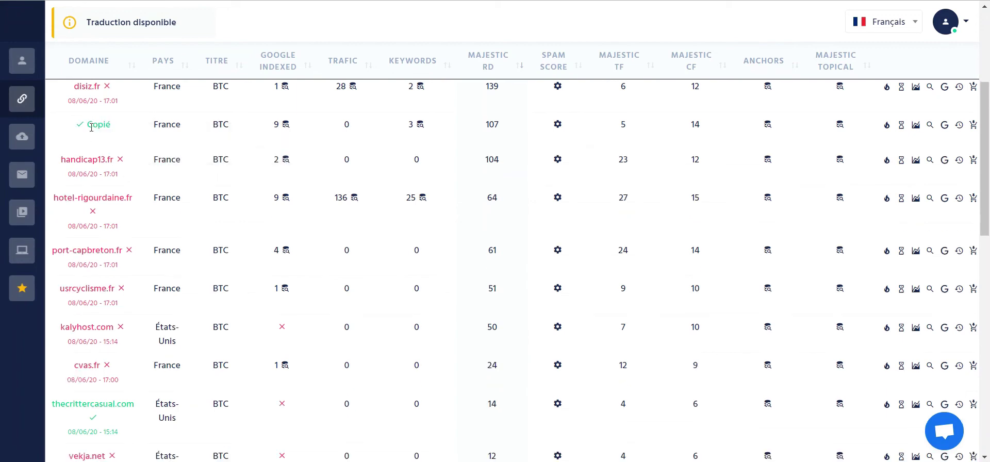
{"action": "scroll", "coordinate": [155, 165], "scroll_direction": "down", "scroll_amount": 3}
{"action": "scroll", "coordinate": [206, 299], "scroll_direction": "up", "scroll_amount": 4}
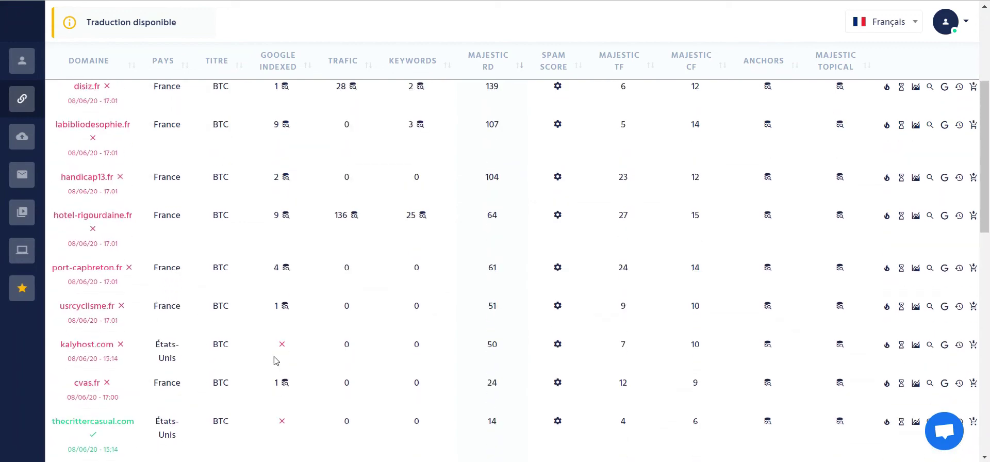
{"action": "scroll", "coordinate": [293, 322], "scroll_direction": "up", "scroll_amount": 4}
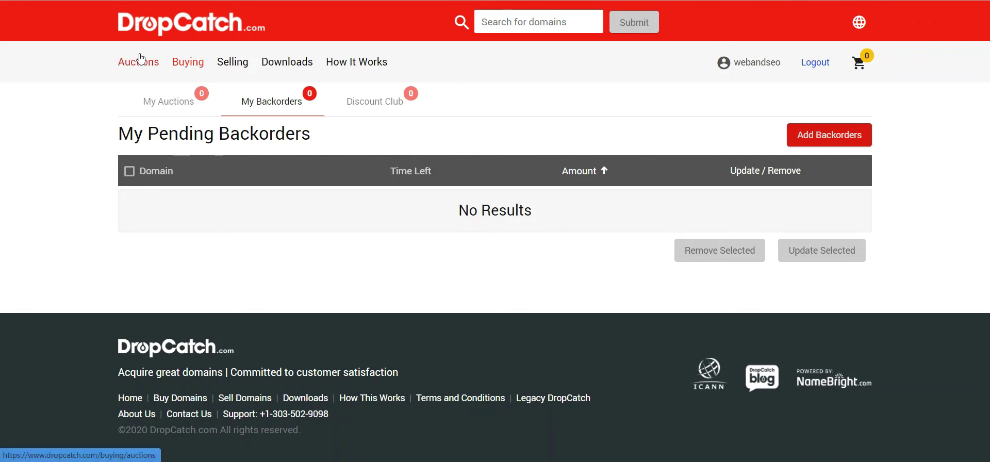
- Open the current domain auctions on DropCatch and look through the filters and the .com domains with their bids
{"action": "left_click", "coordinate": [155, 63]}
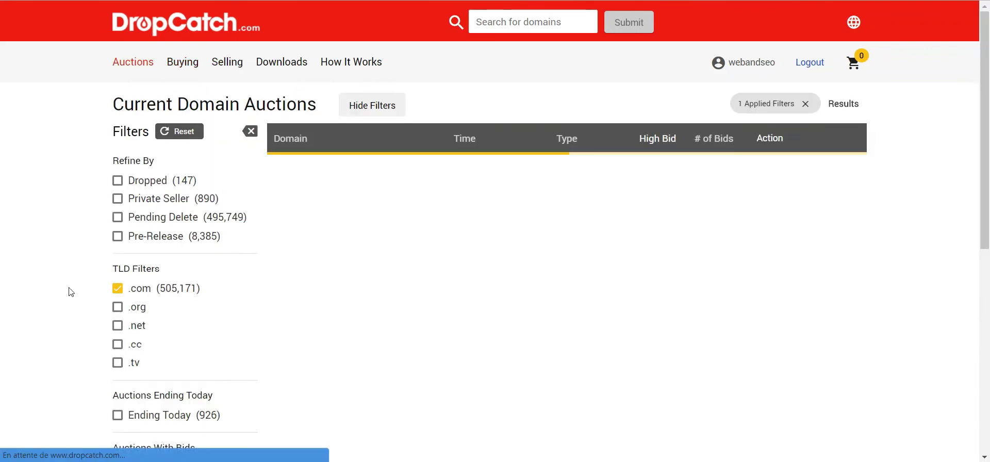
{"action": "scroll", "coordinate": [567, 297], "scroll_direction": "down", "scroll_amount": 4}
{"action": "scroll", "coordinate": [564, 287], "scroll_direction": "up", "scroll_amount": 4}
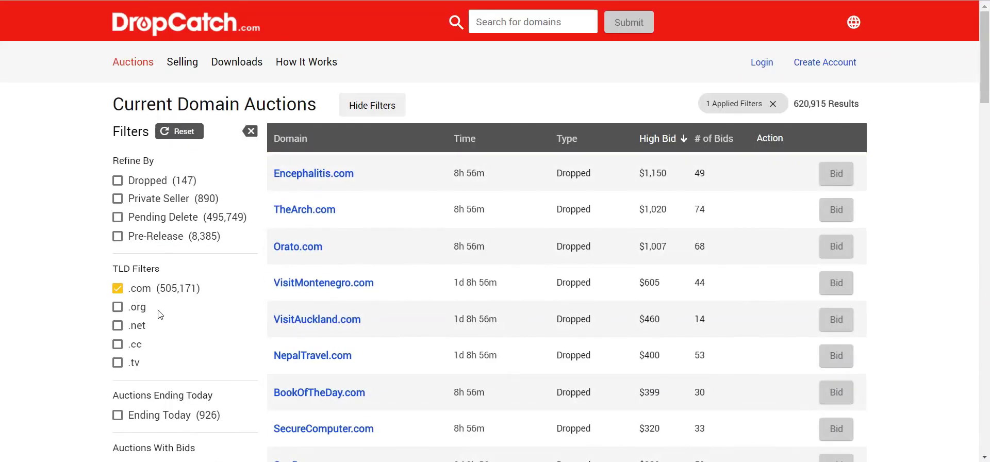
{"action": "scroll", "coordinate": [338, 316], "scroll_direction": "down", "scroll_amount": 10}
{"action": "scroll", "coordinate": [395, 287], "scroll_direction": "down", "scroll_amount": 2}
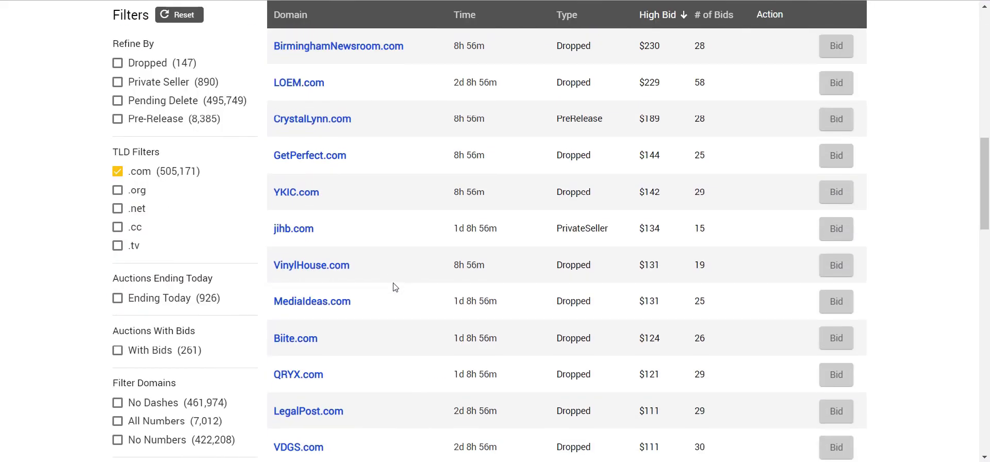
{"action": "scroll", "coordinate": [394, 285], "scroll_direction": "up", "scroll_amount": 6}
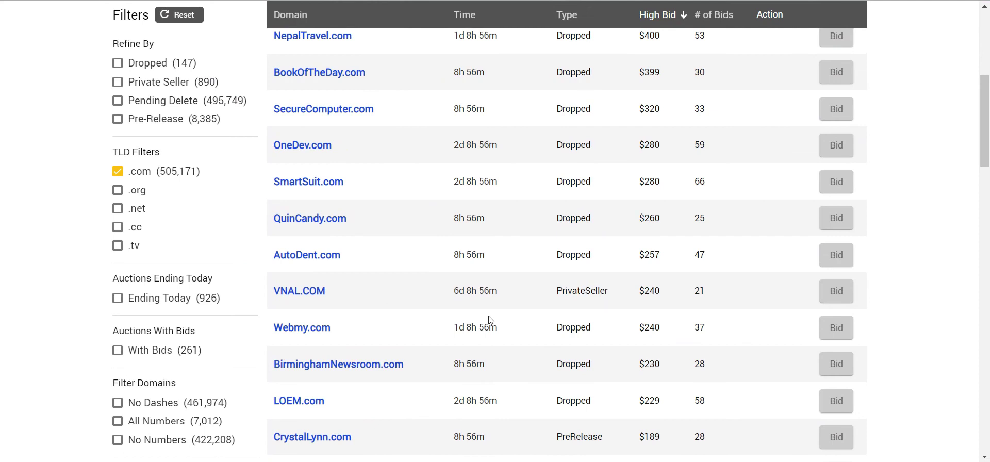
{"action": "scroll", "coordinate": [485, 368], "scroll_direction": "up", "scroll_amount": 6}
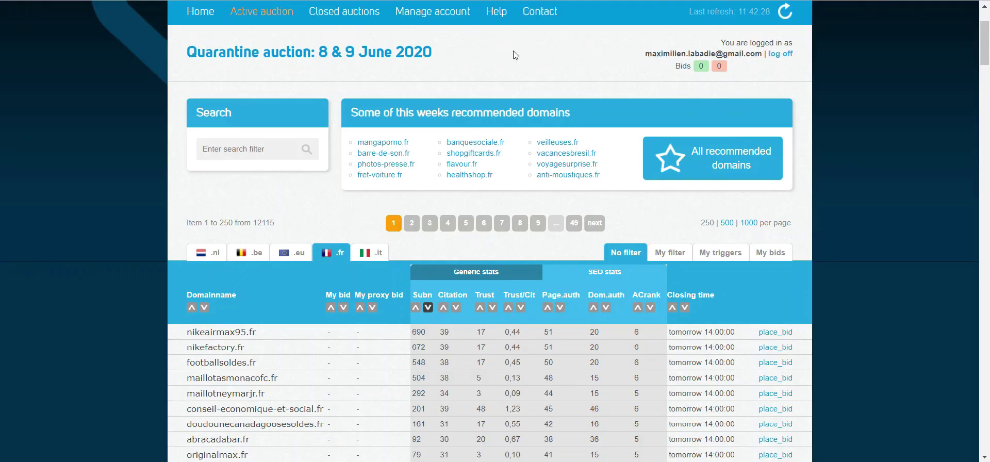
- Switch to Domainorder, look through the active .fr quarantine auction's SEO stats and display its generic stats
{"action": "scroll", "coordinate": [516, 56], "scroll_direction": "up", "scroll_amount": 2}
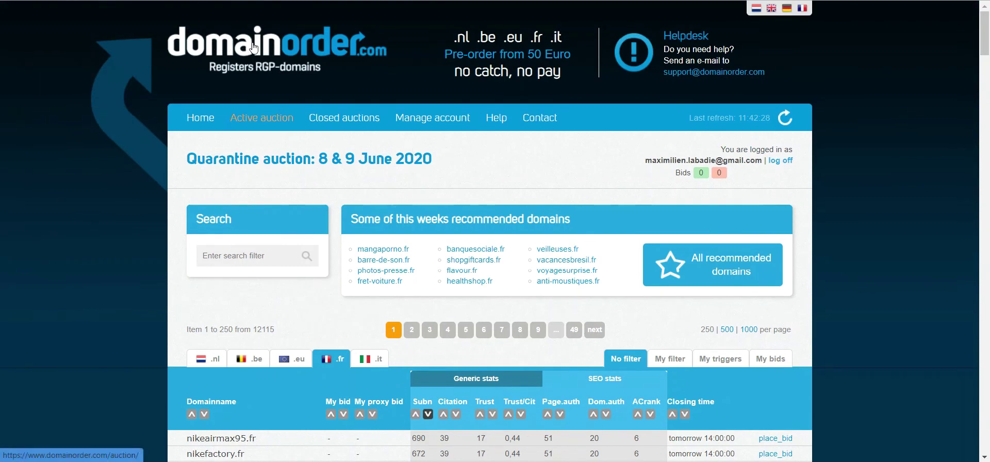
{"action": "left_click_drag", "start_coordinate": [984, 38], "coordinate": [985, 14]}
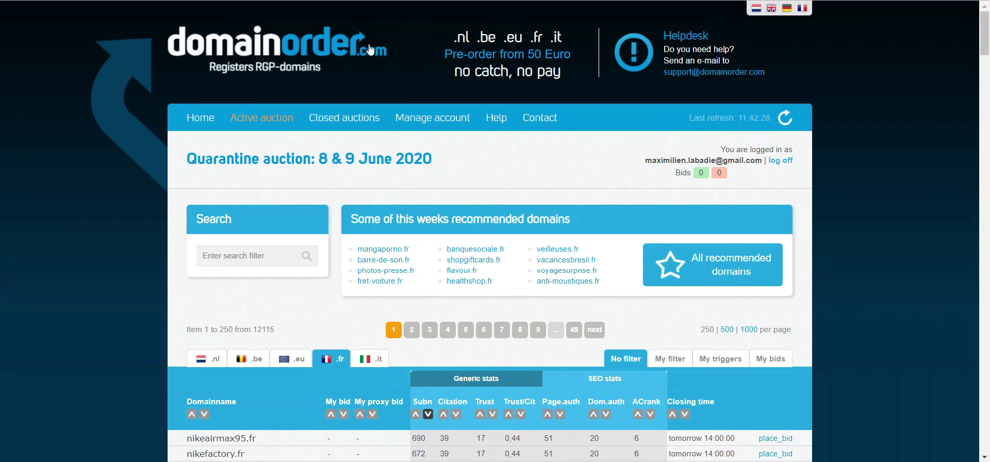
{"action": "scroll", "coordinate": [402, 71], "scroll_direction": "down", "scroll_amount": 6}
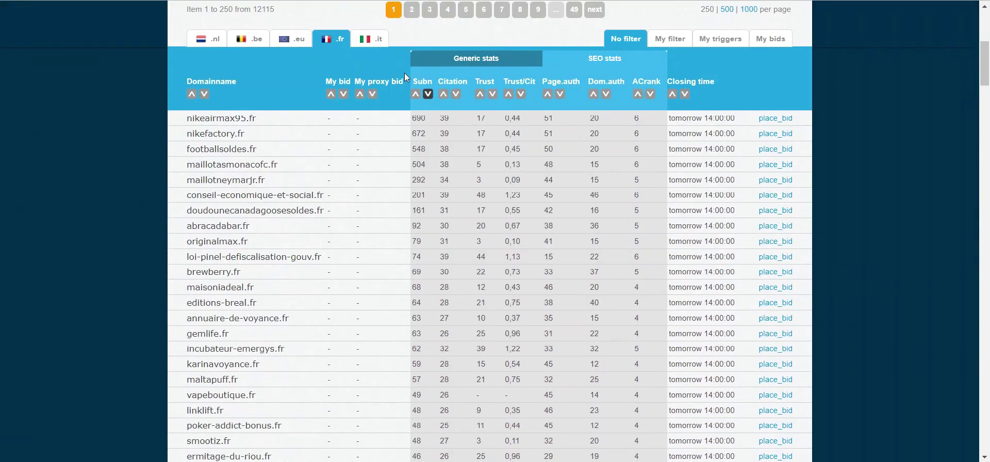
{"action": "scroll", "coordinate": [301, 380], "scroll_direction": "down", "scroll_amount": 4}
{"action": "scroll", "coordinate": [301, 380], "scroll_direction": "up", "scroll_amount": 8}
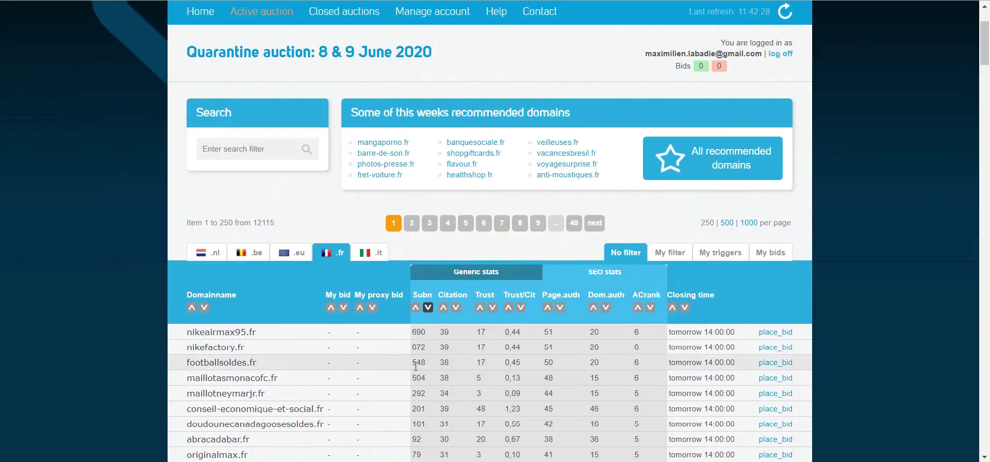
{"action": "scroll", "coordinate": [416, 366], "scroll_direction": "down", "scroll_amount": 2}
{"action": "scroll", "coordinate": [327, 206], "scroll_direction": "up", "scroll_amount": 4}
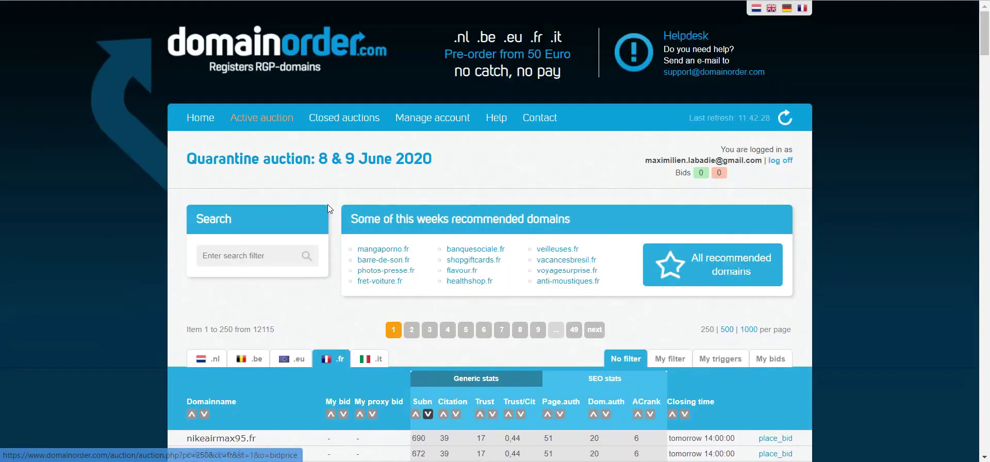
{"action": "scroll", "coordinate": [339, 209], "scroll_direction": "down", "scroll_amount": 2}
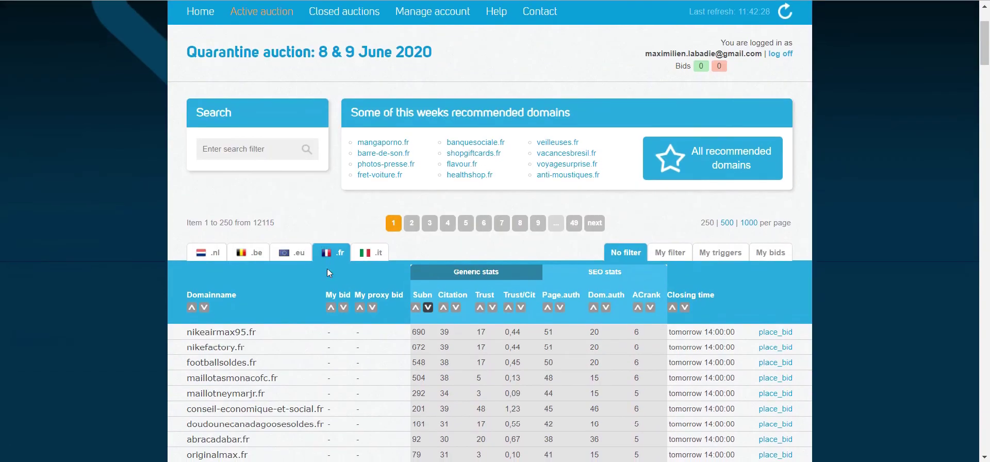
{"action": "left_click", "coordinate": [475, 275]}
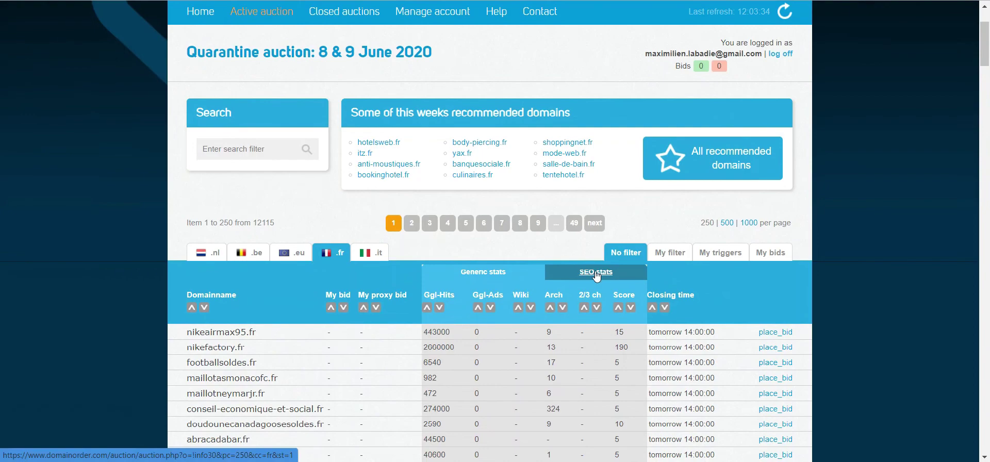
- Display the SEO stats of the .fr quarantine auction and examine the listed domains, highlighting conseil-economique-et-social.fr
{"action": "left_click", "coordinate": [596, 272]}
{"action": "scroll", "coordinate": [615, 289], "scroll_direction": "down", "scroll_amount": 2}
{"action": "scroll", "coordinate": [481, 254], "scroll_direction": "down", "scroll_amount": 4}
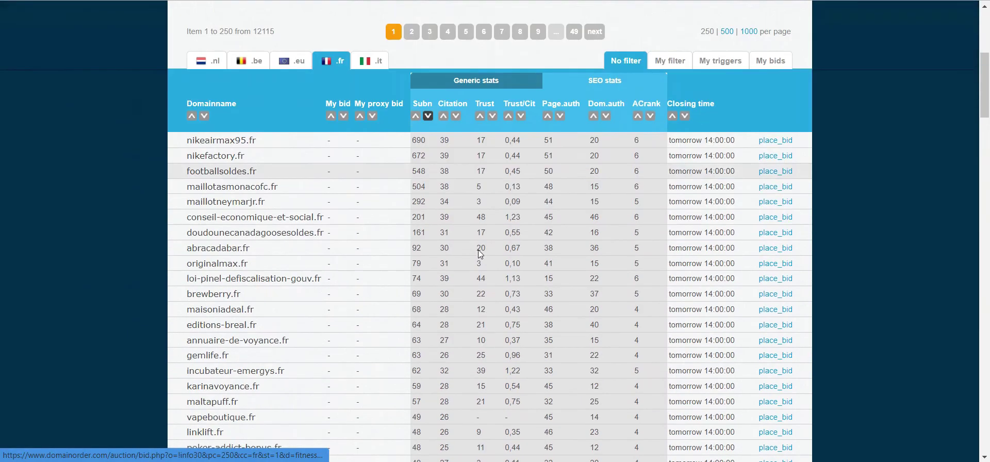
{"action": "scroll", "coordinate": [481, 254], "scroll_direction": "down", "scroll_amount": 1}
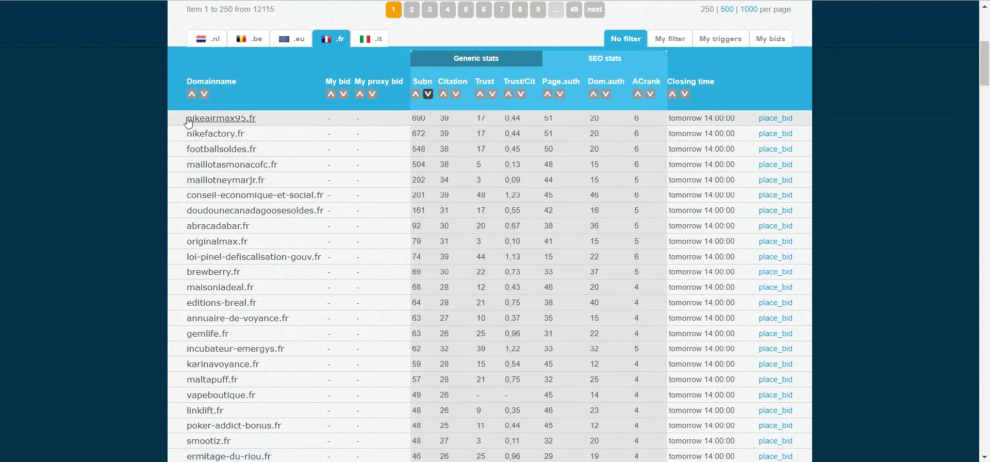
{"action": "left_click_drag", "start_coordinate": [182, 122], "coordinate": [266, 182]}
{"action": "left_click_drag", "start_coordinate": [180, 198], "coordinate": [330, 196]}
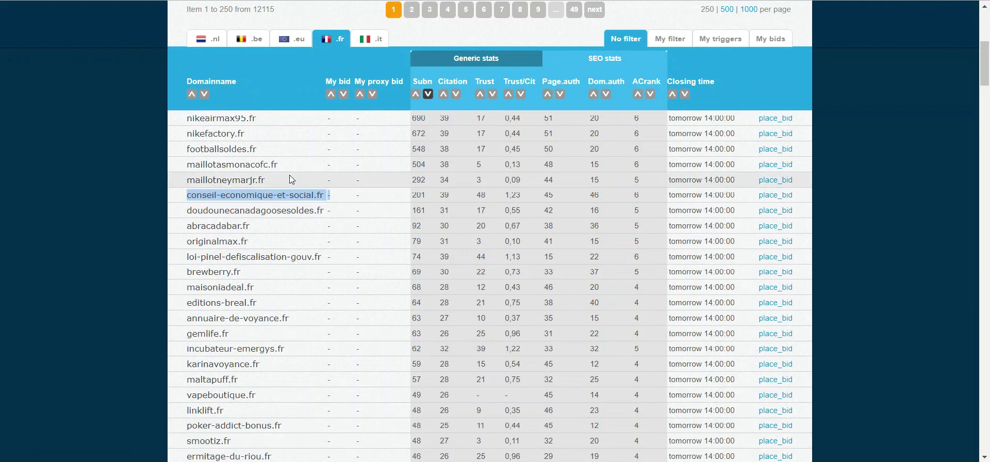
{"action": "scroll", "coordinate": [354, 312], "scroll_direction": "down", "scroll_amount": 2}
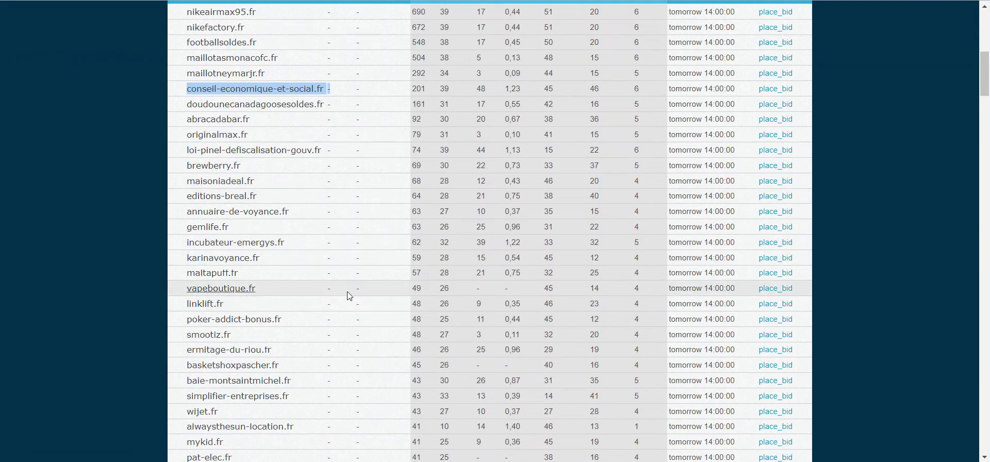
- Select the auction rows from maillotasmonacofc.fr to linklift.fr and run the browser extension's test of 100 domains
{"action": "left_click_drag", "start_coordinate": [830, 308], "coordinate": [221, 351]}
{"action": "left_click_drag", "start_coordinate": [799, 304], "coordinate": [170, 64]}
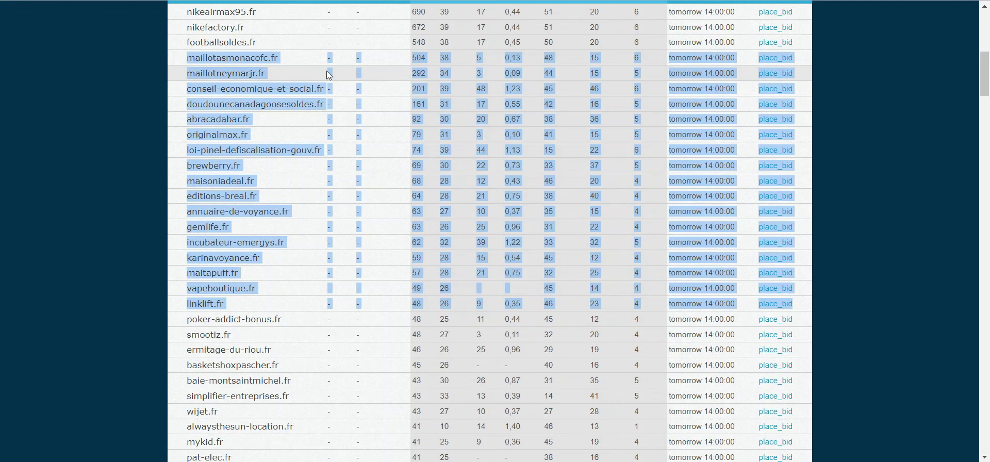
{"action": "scroll", "coordinate": [859, 81], "scroll_direction": "up", "scroll_amount": 4}
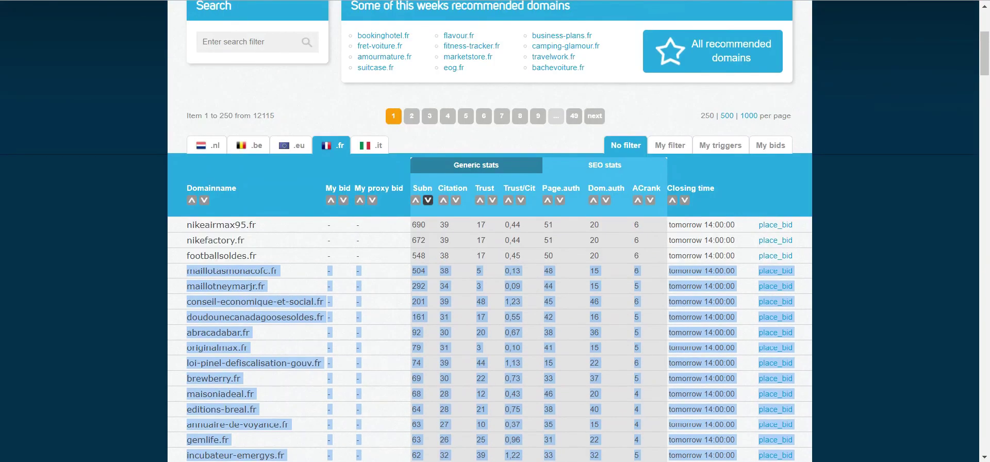
{"action": "left_click", "coordinate": [916, 0]}
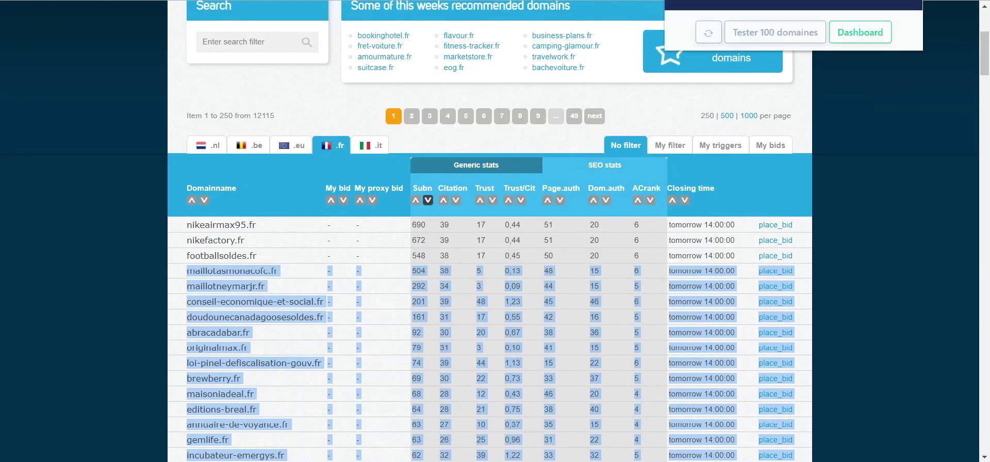
{"action": "left_click", "coordinate": [780, 32]}
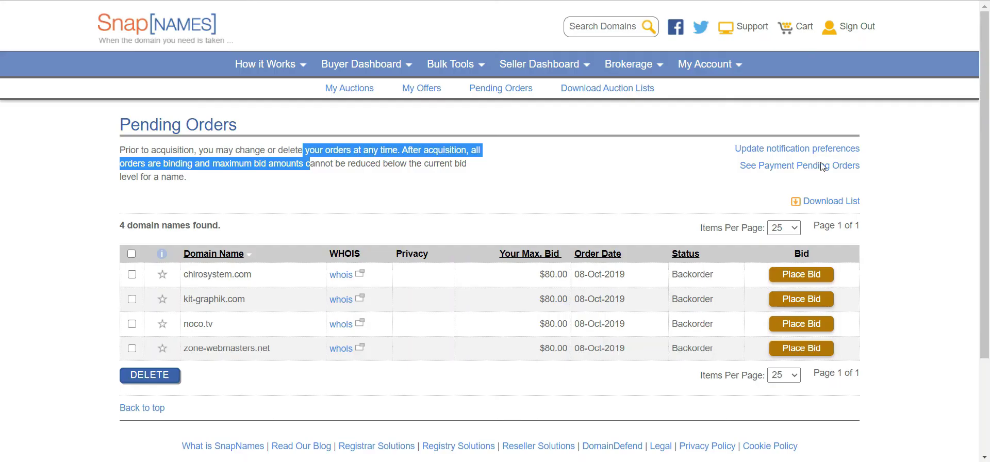
- View the pending orders on SnapNames, switch to KifDom and look through its list of domains available for pre-order
{"action": "left_click", "coordinate": [927, 199]}
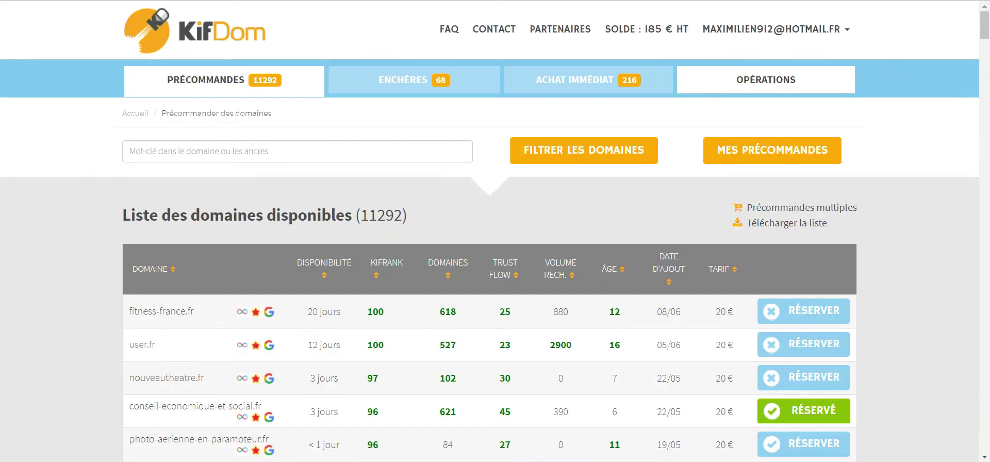
{"action": "scroll", "coordinate": [181, 218], "scroll_direction": "down", "scroll_amount": 4}
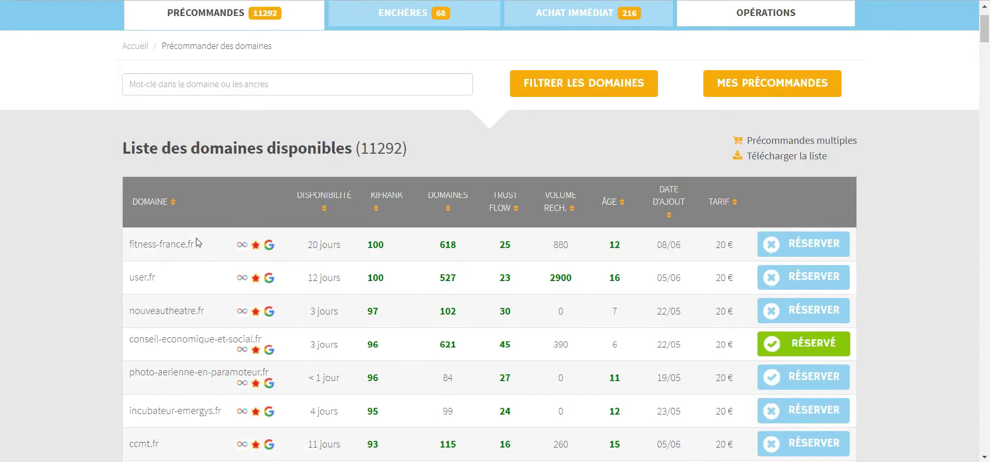
{"action": "scroll", "coordinate": [181, 219], "scroll_direction": "down", "scroll_amount": 1}
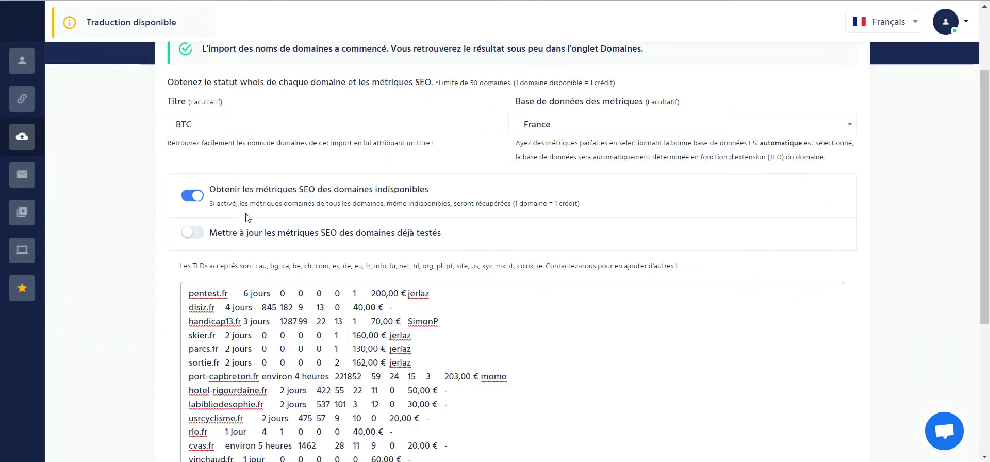
- Return to the domain names dashboard in BHM Domains Finder, hide the unavailable domains and review the metrics of the rest
{"action": "scroll", "coordinate": [250, 215], "scroll_direction": "up", "scroll_amount": 2}
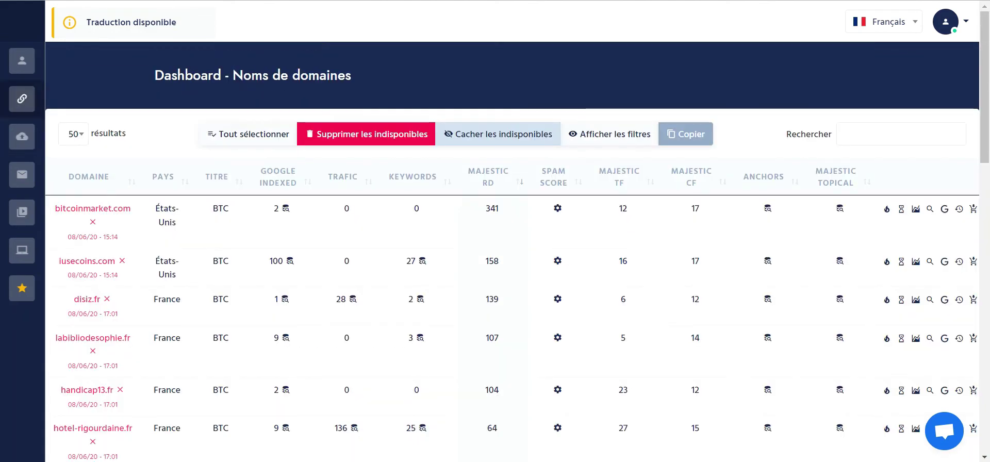
{"action": "left_click", "coordinate": [499, 135]}
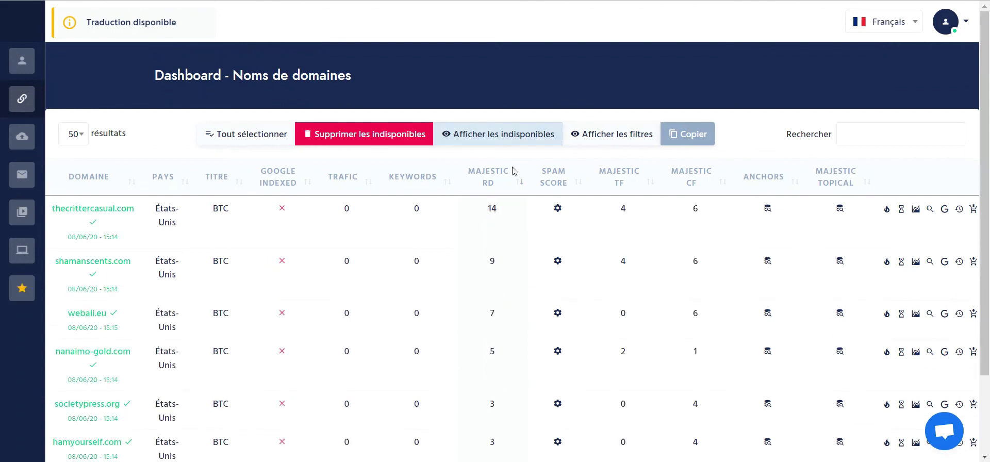
{"action": "scroll", "coordinate": [601, 332], "scroll_direction": "down", "scroll_amount": 1}
{"action": "scroll", "coordinate": [601, 332], "scroll_direction": "down", "scroll_amount": 1}
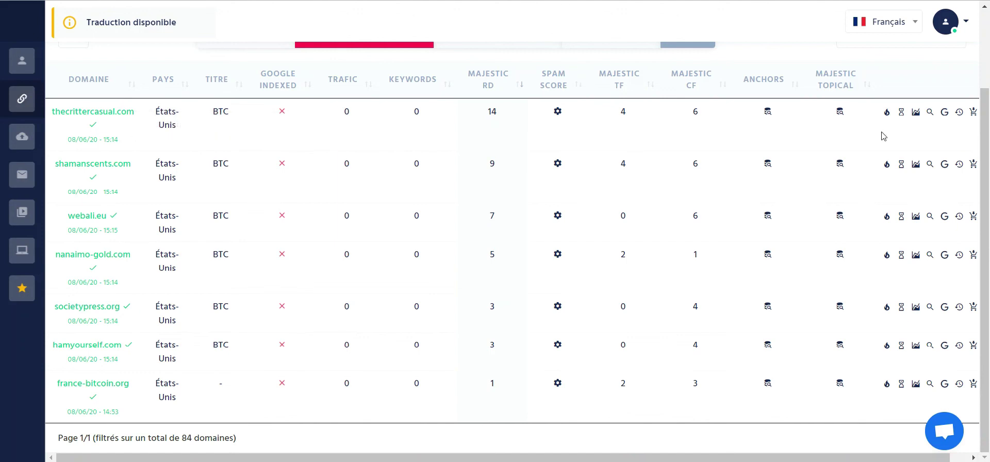
{"action": "scroll", "coordinate": [883, 136], "scroll_direction": "up", "scroll_amount": 2}
{"action": "scroll", "coordinate": [827, 209], "scroll_direction": "down", "scroll_amount": 2}
{"action": "scroll", "coordinate": [922, 335], "scroll_direction": "up", "scroll_amount": 2}
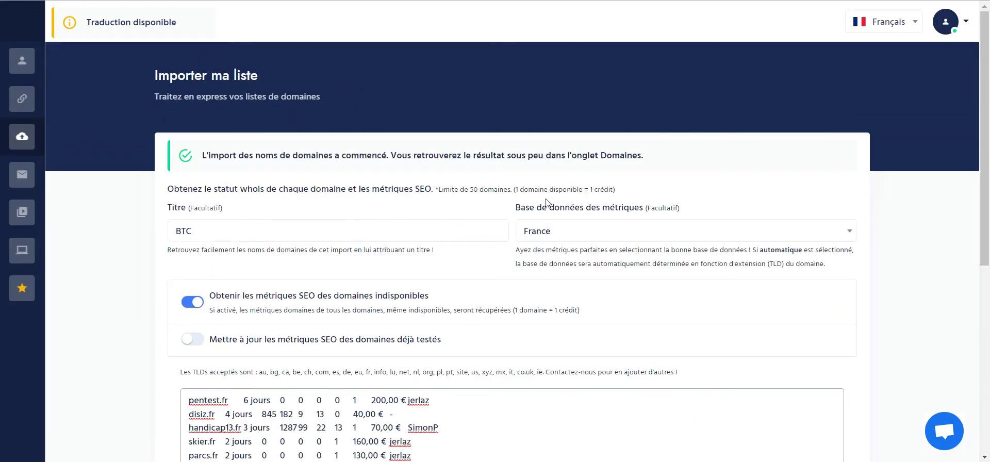
- Look through the BHM Domains Finder presentation page, including its video, subscription offers and feature list
{"action": "scroll", "coordinate": [538, 204], "scroll_direction": "down", "scroll_amount": 4}
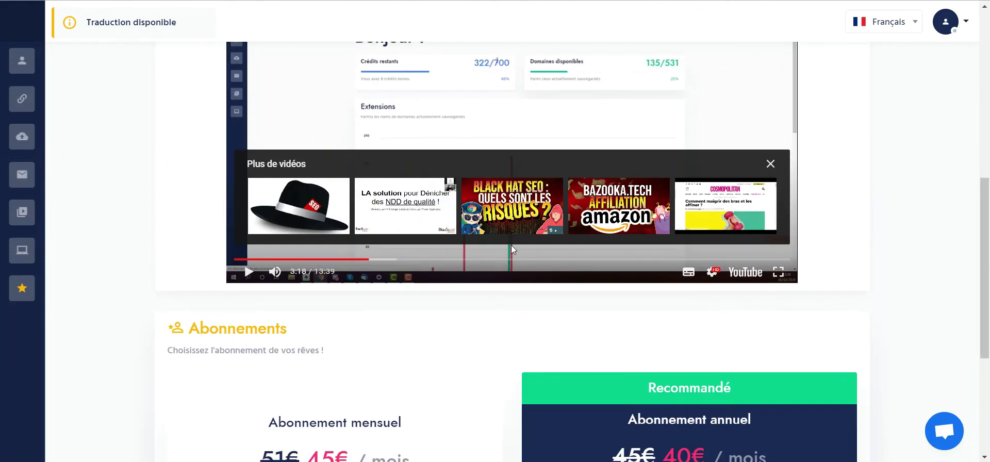
{"action": "scroll", "coordinate": [511, 245], "scroll_direction": "down", "scroll_amount": 2}
{"action": "scroll", "coordinate": [512, 245], "scroll_direction": "up", "scroll_amount": 10}
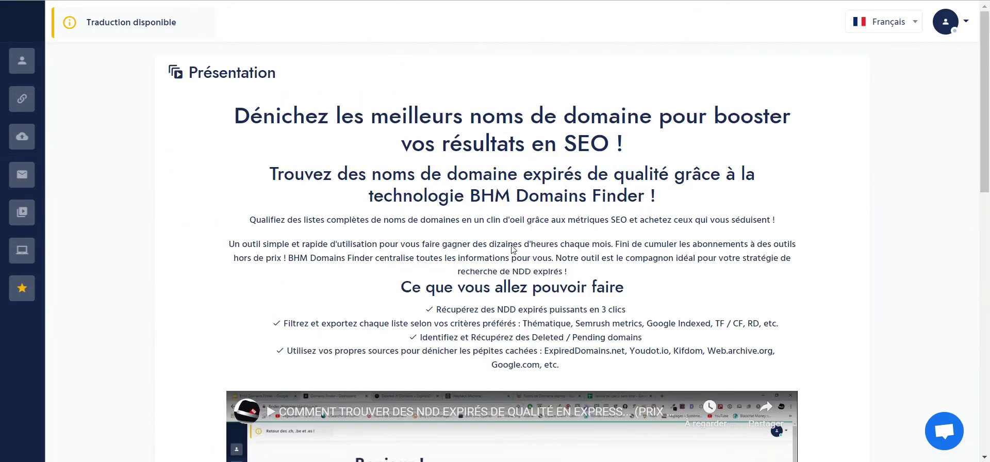